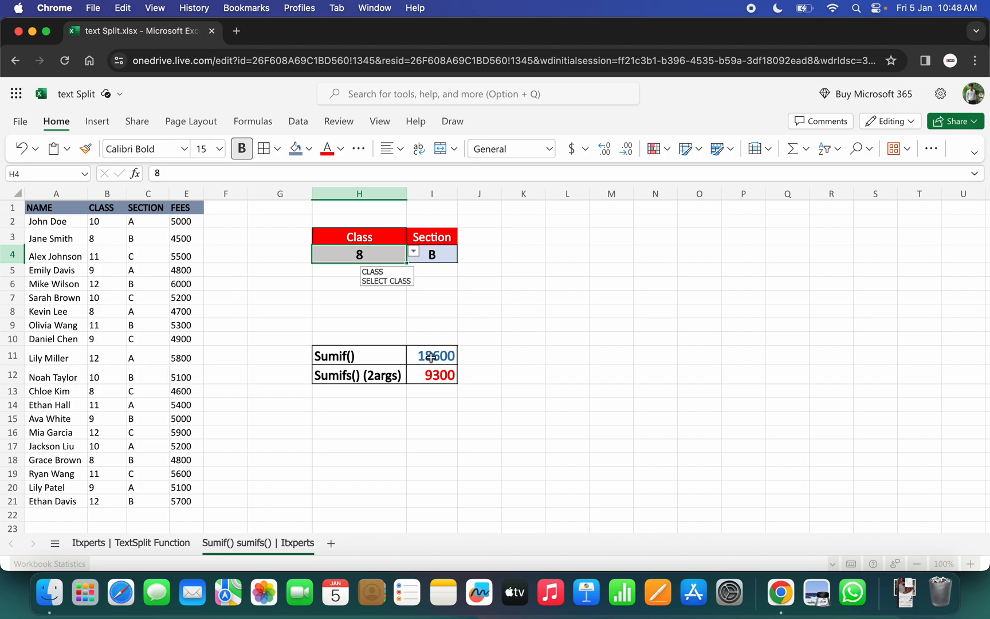
Set the class criterion in H4 to 11 and the section criterion in I4 to A.
left_click(413, 252)
left_click(326, 327)
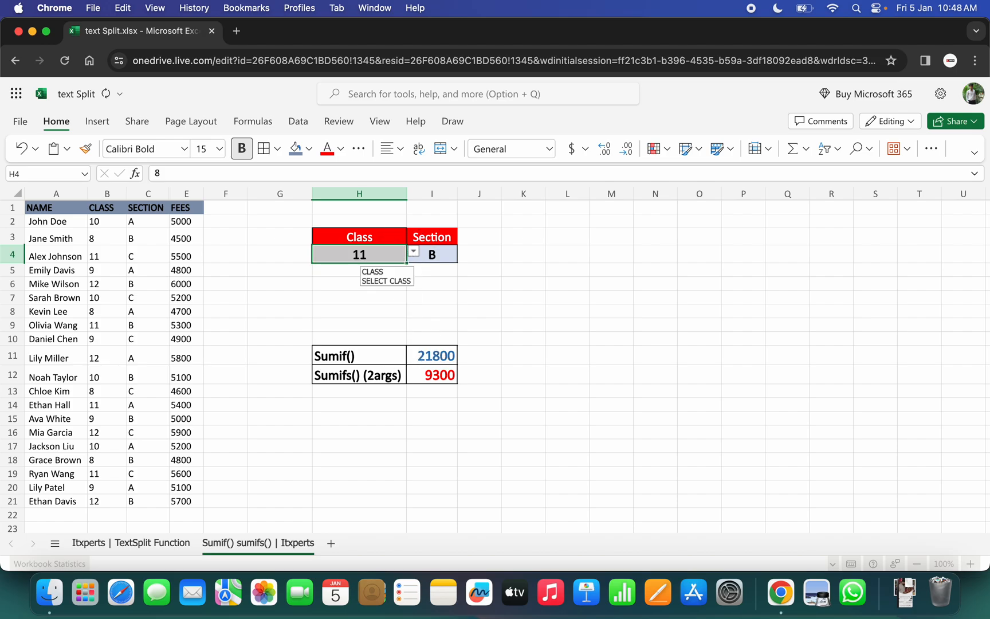
left_click(438, 252)
left_click(464, 251)
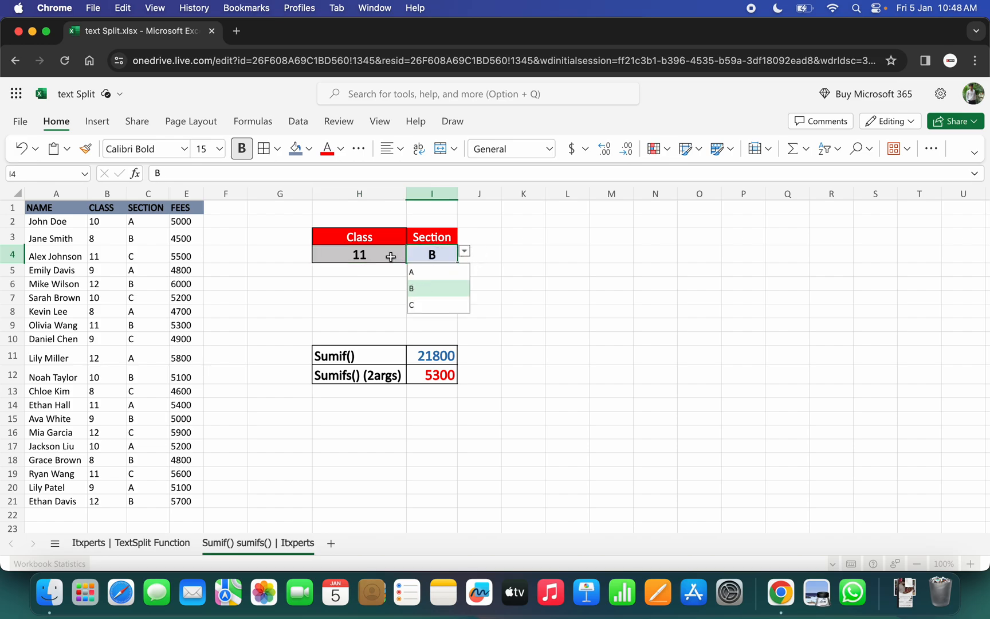
left_click(424, 272)
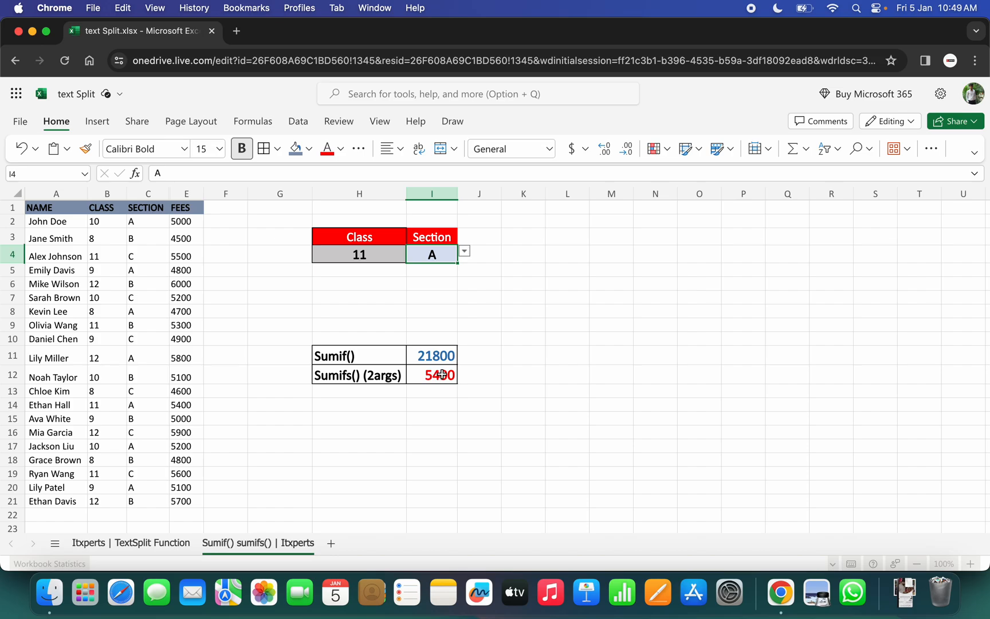
Switch the section criterion in I4 to B and finally to C.
left_click(465, 254)
left_click(436, 256)
left_click(464, 251)
left_click(424, 285)
left_click(464, 251)
left_click(420, 304)
Switch the class criterion in H4 to 8 and finally to 10.
left_click(373, 252)
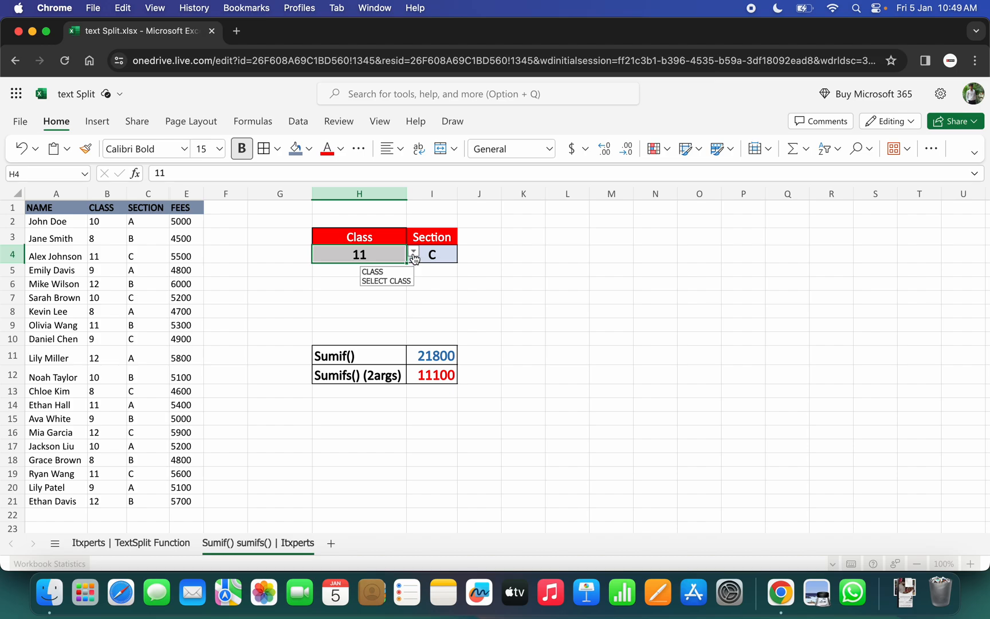
left_click(413, 252)
left_click(321, 272)
left_click(412, 252)
left_click(332, 309)
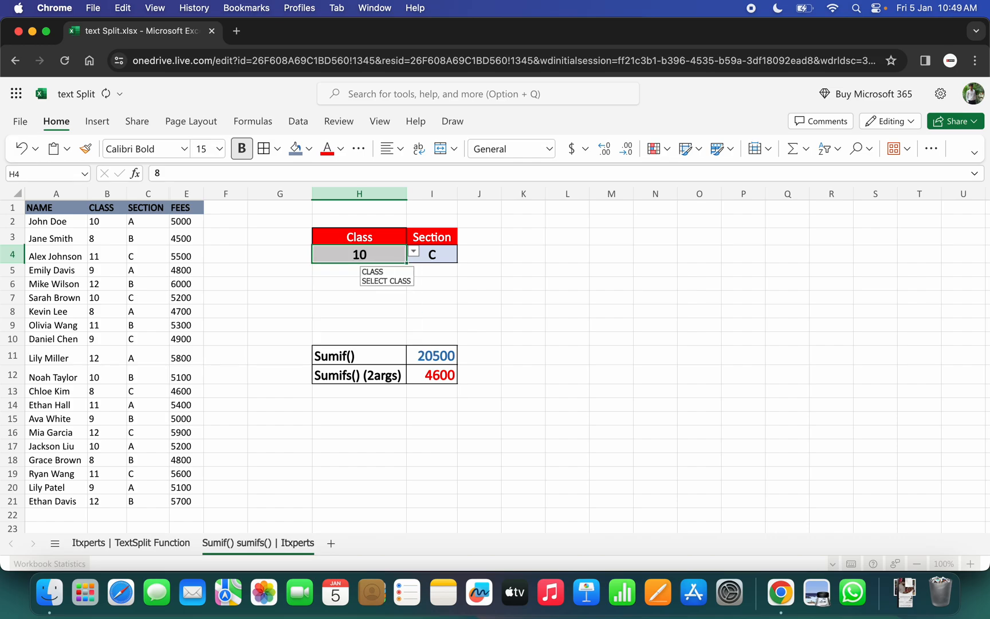
left_click(434, 253)
left_click_drag(330, 255, 431, 256)
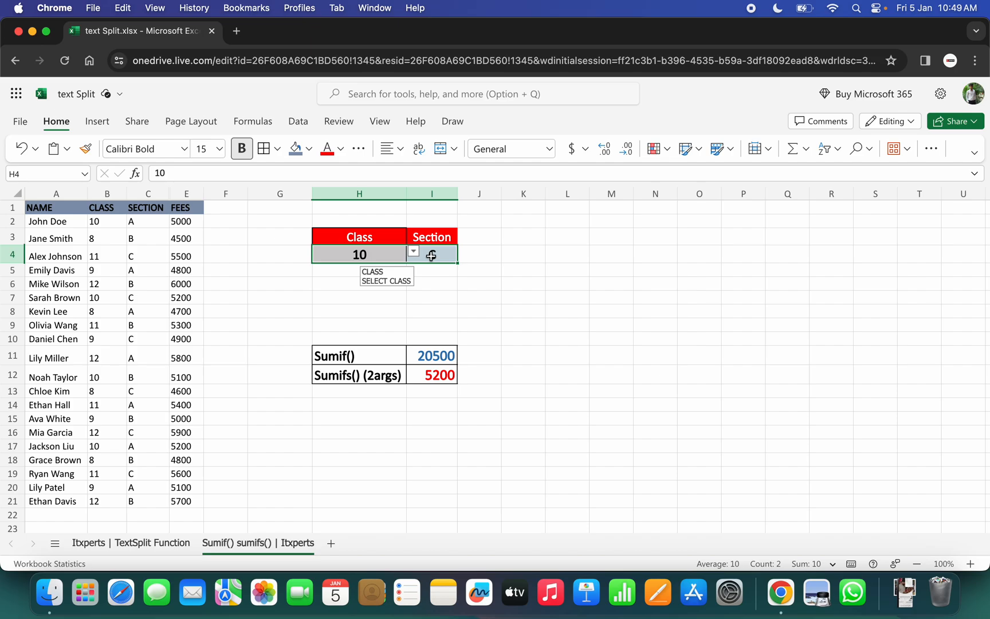
left_click(524, 270)
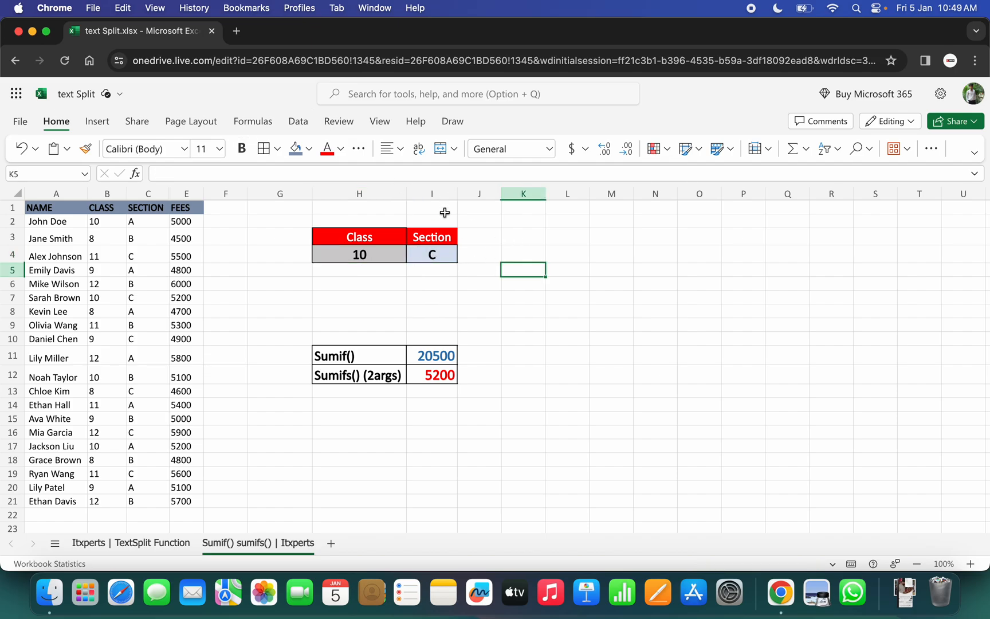
left_click(298, 122)
left_click(757, 149)
left_click(426, 251)
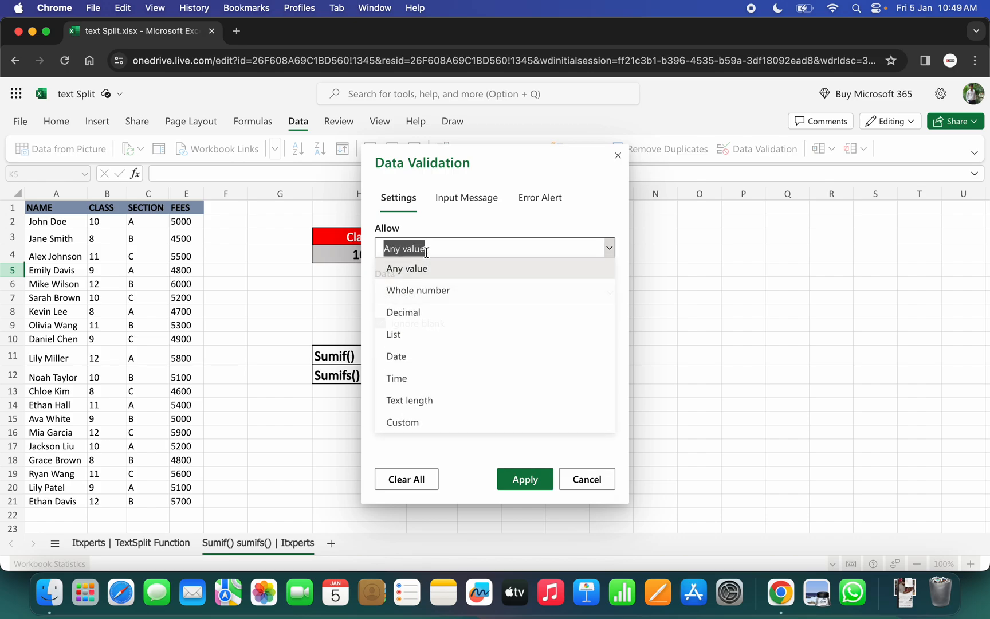
left_click(398, 336)
left_click(401, 340)
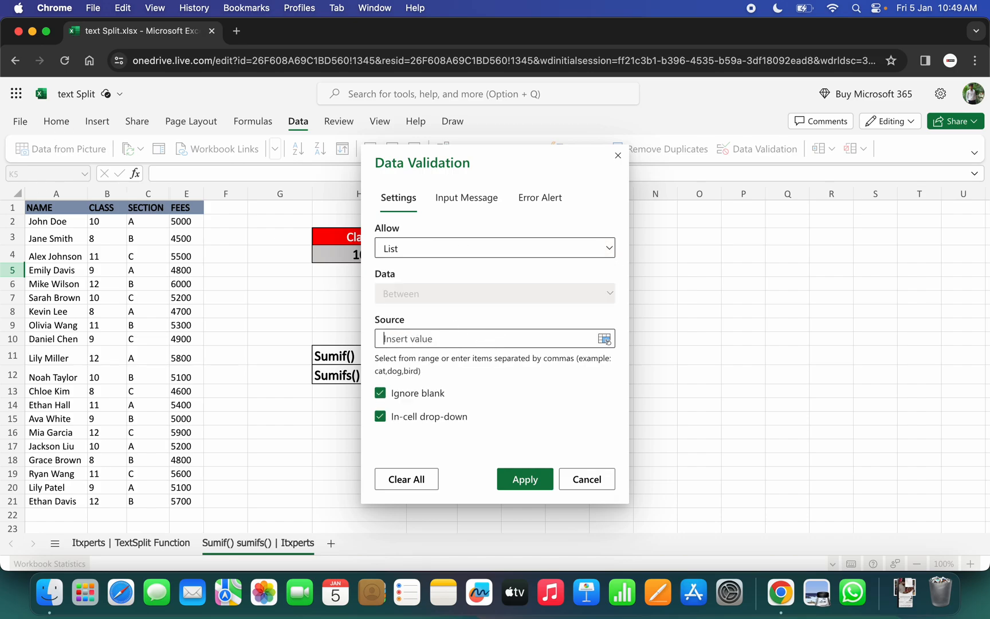
left_click(581, 477)
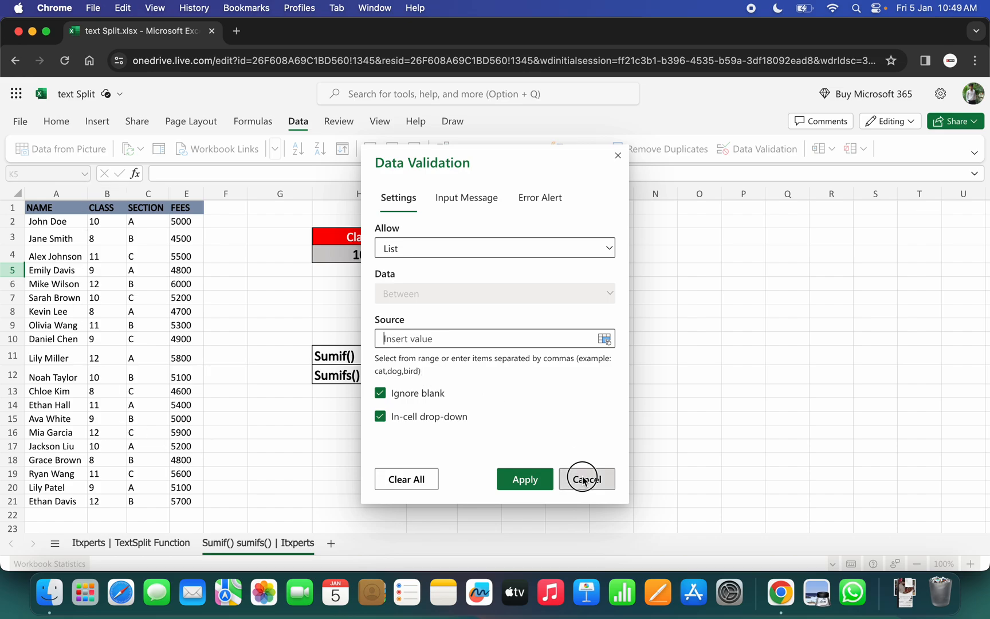
left_click(541, 351)
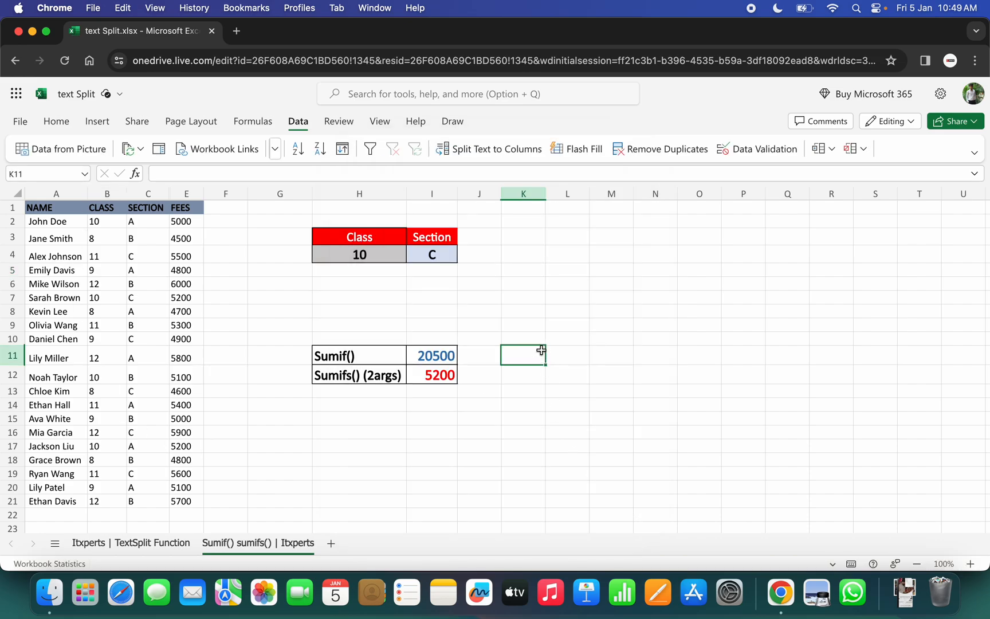
Review the SUMIF and SUMIFS formulas in I11 and I12, and clear both cells.
left_click(424, 355)
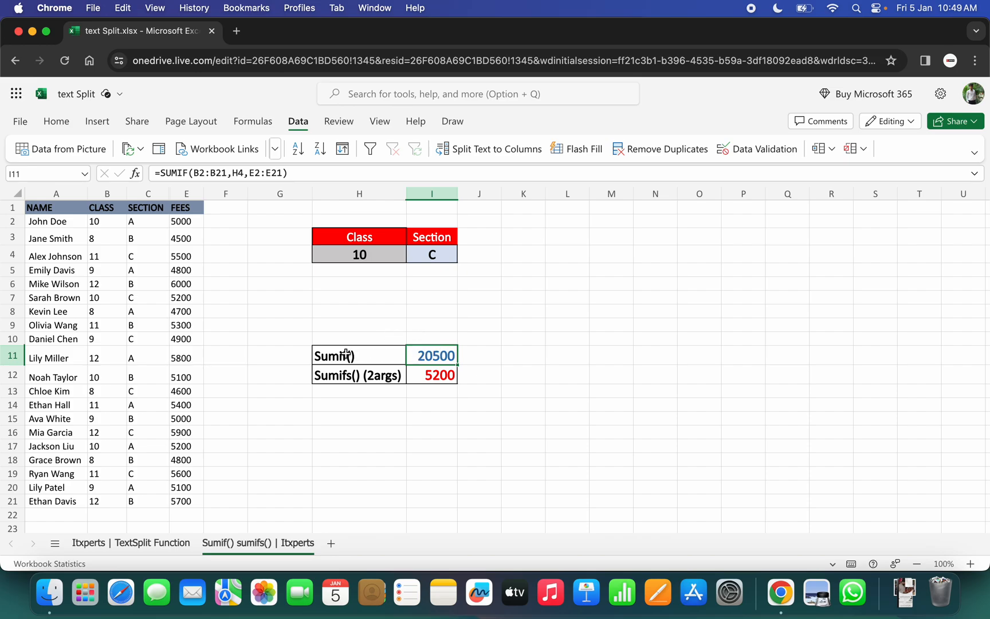
left_click(435, 376)
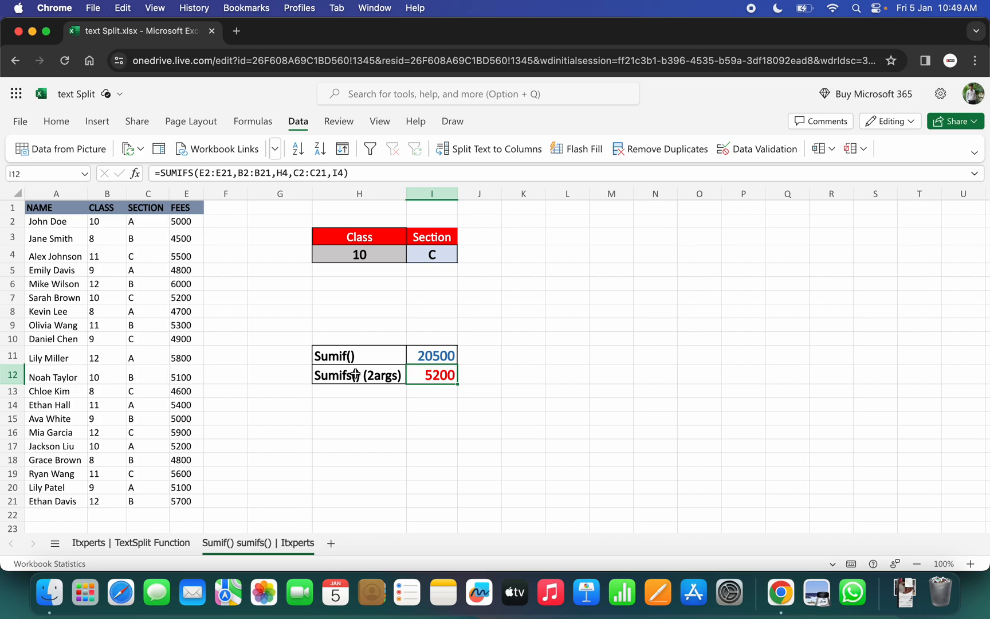
left_click_drag(429, 352, 435, 375)
key("Delete")
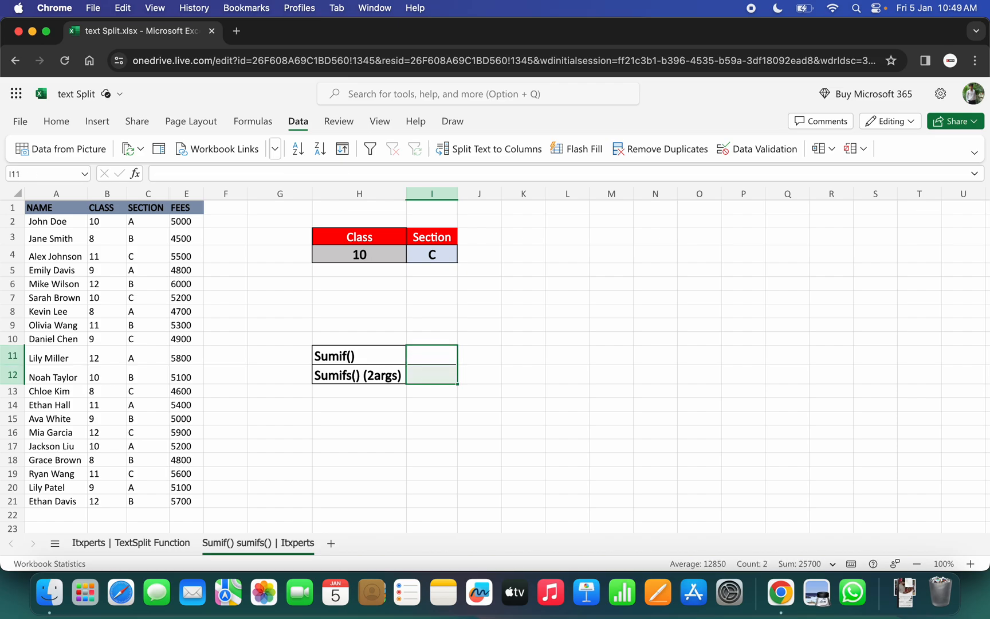
left_click(351, 310)
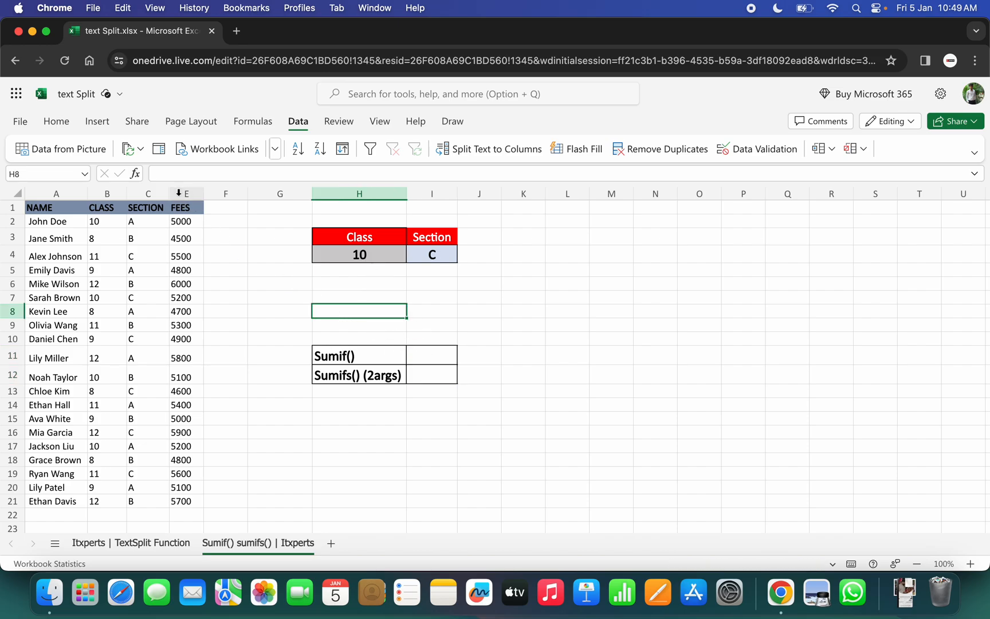
left_click_drag(181, 221, 189, 501)
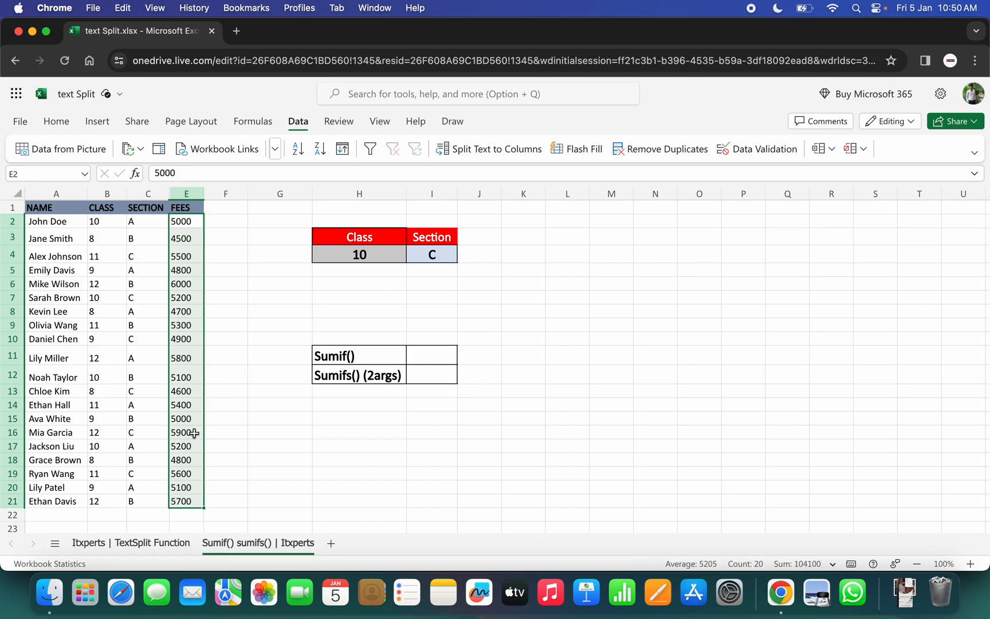
left_click(429, 359)
left_click(381, 253)
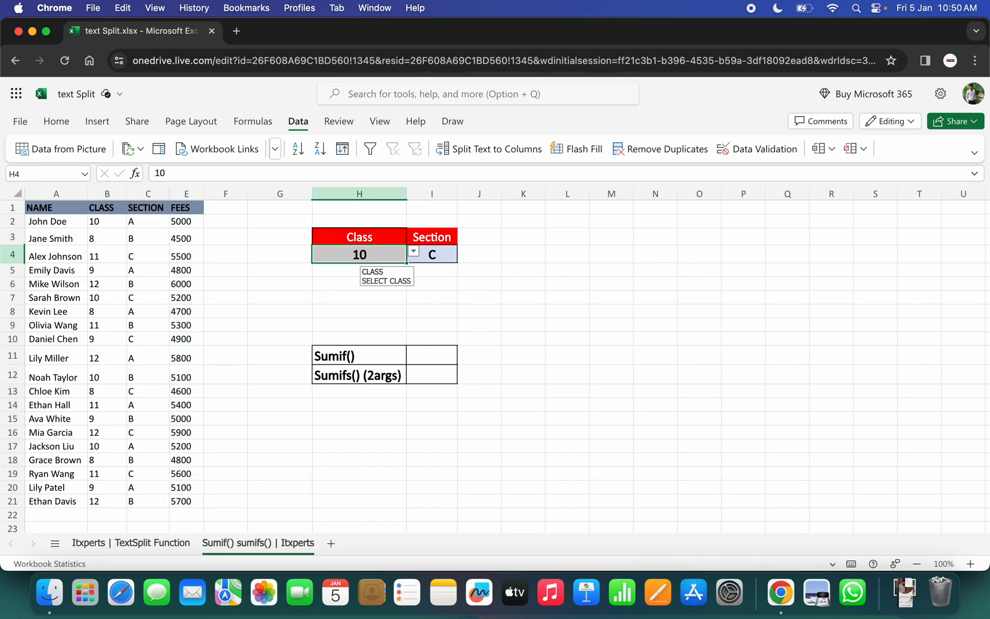
left_click(414, 255)
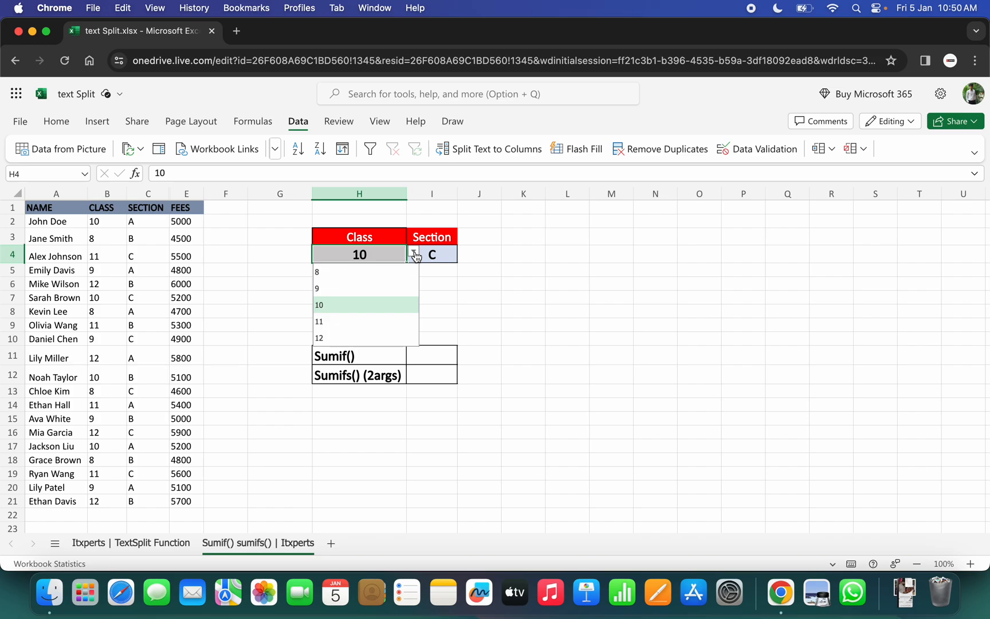
Enter =SUMIF(B2:B21,H4,E2:E21) in I11 to total the fees of the selected class.
left_click(438, 354)
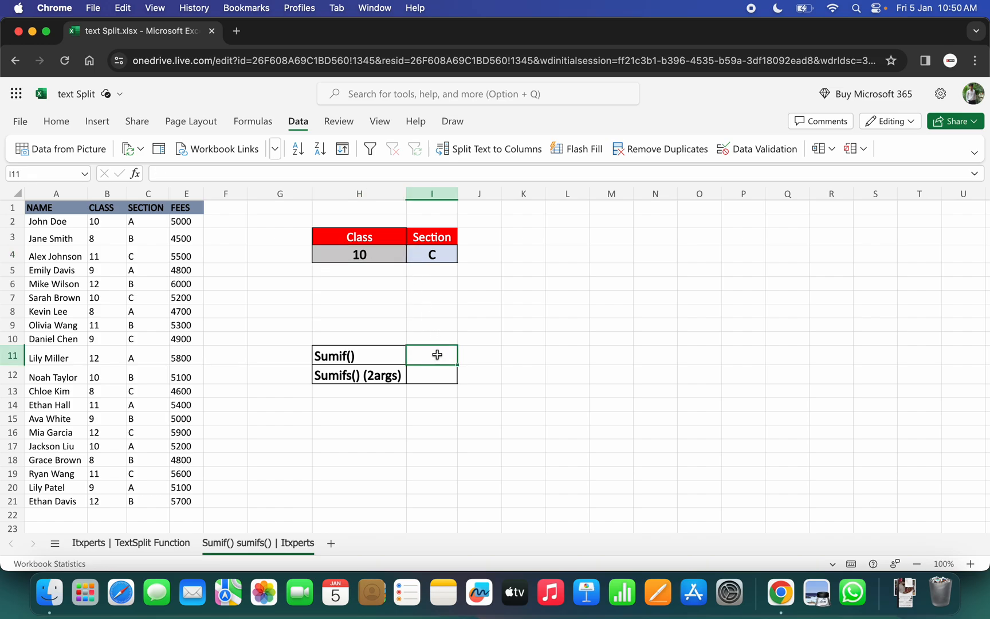
type("=")
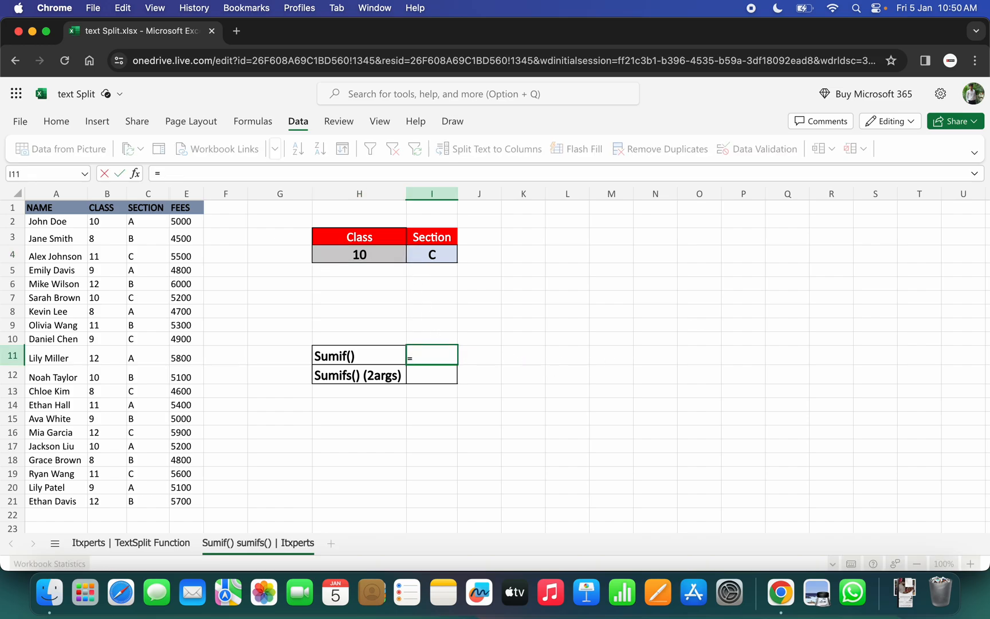
type("sumif")
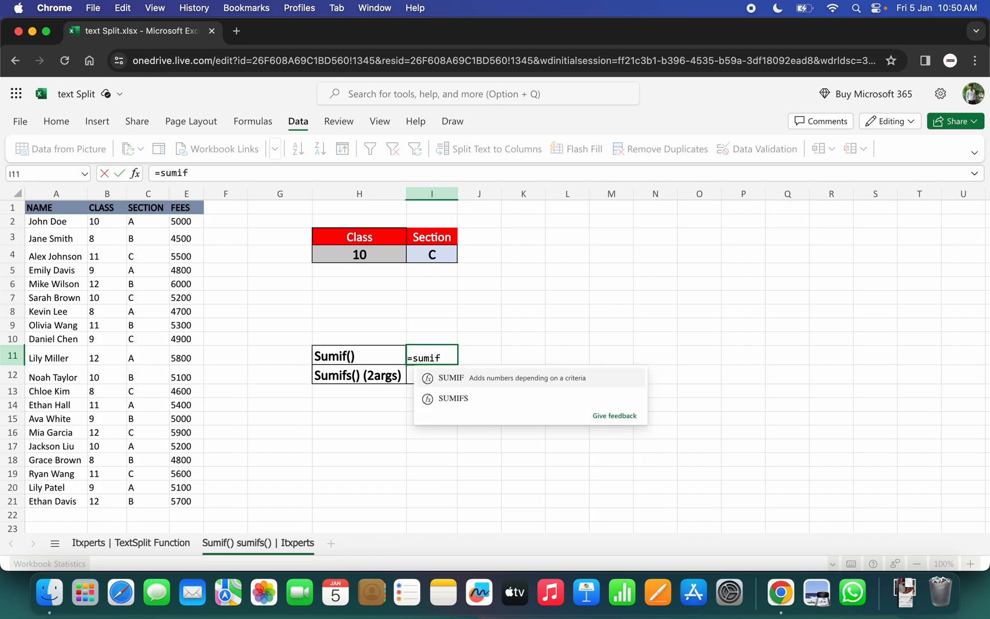
key("Tab")
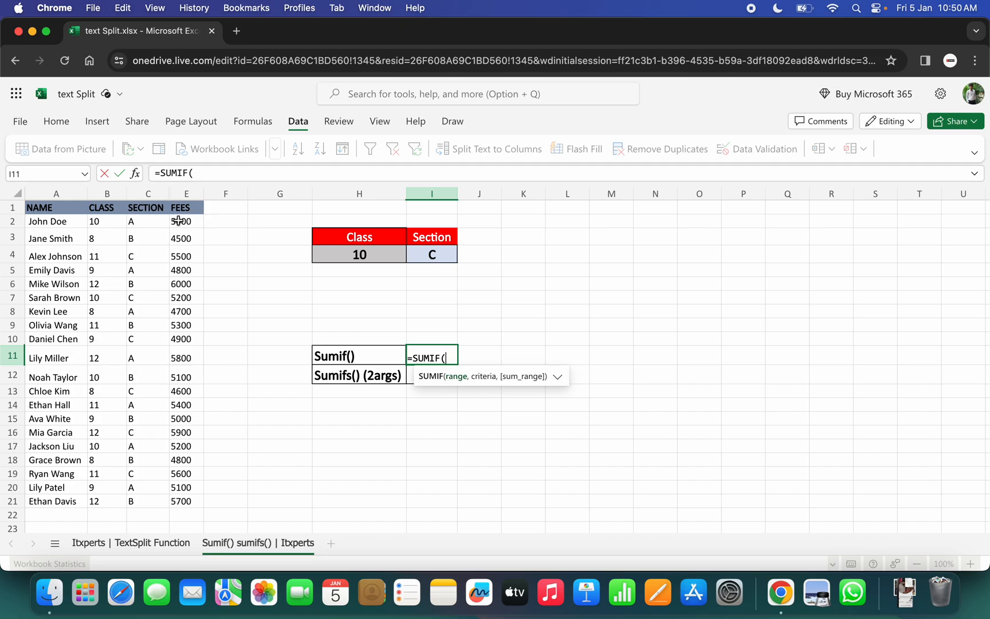
left_click_drag(100, 221, 100, 504)
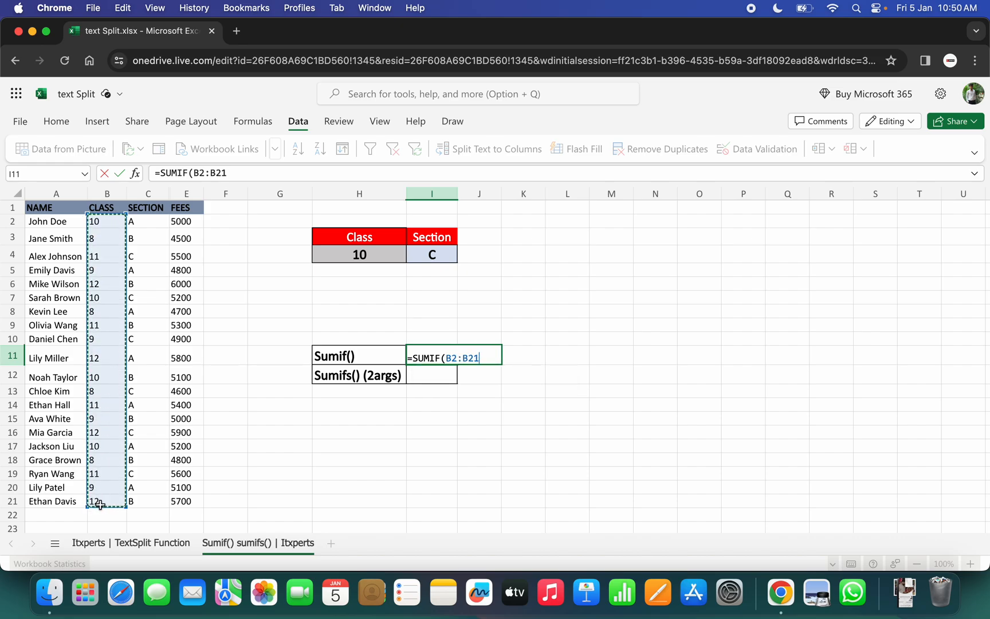
type(",")
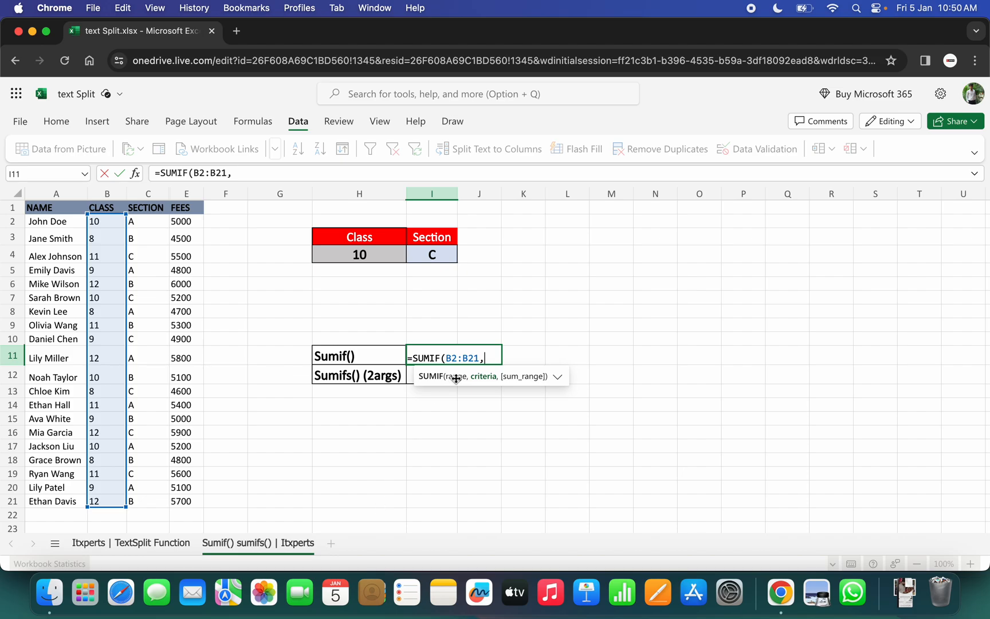
left_click(359, 254)
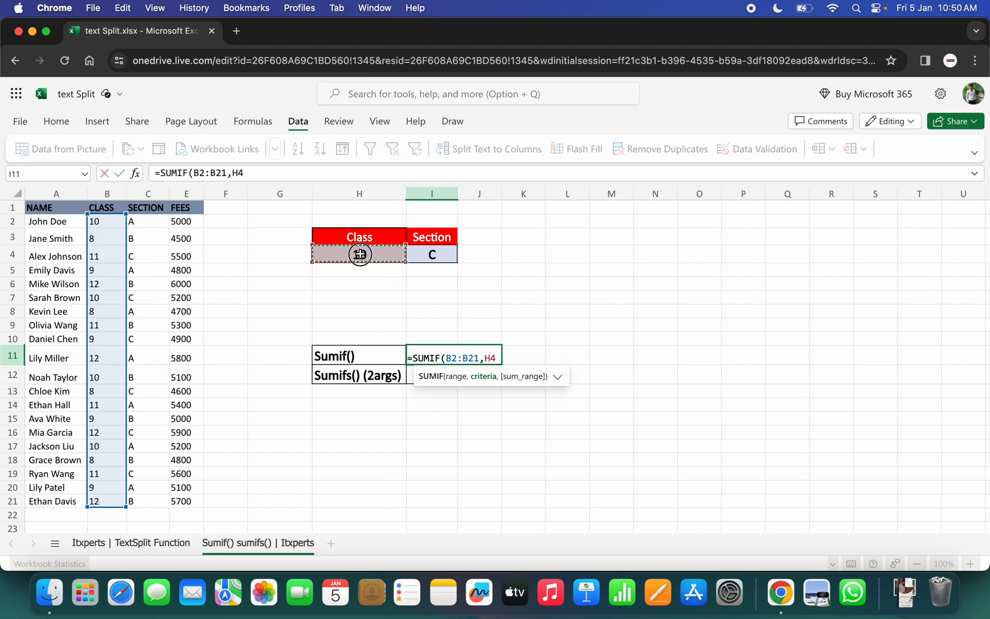
type(",")
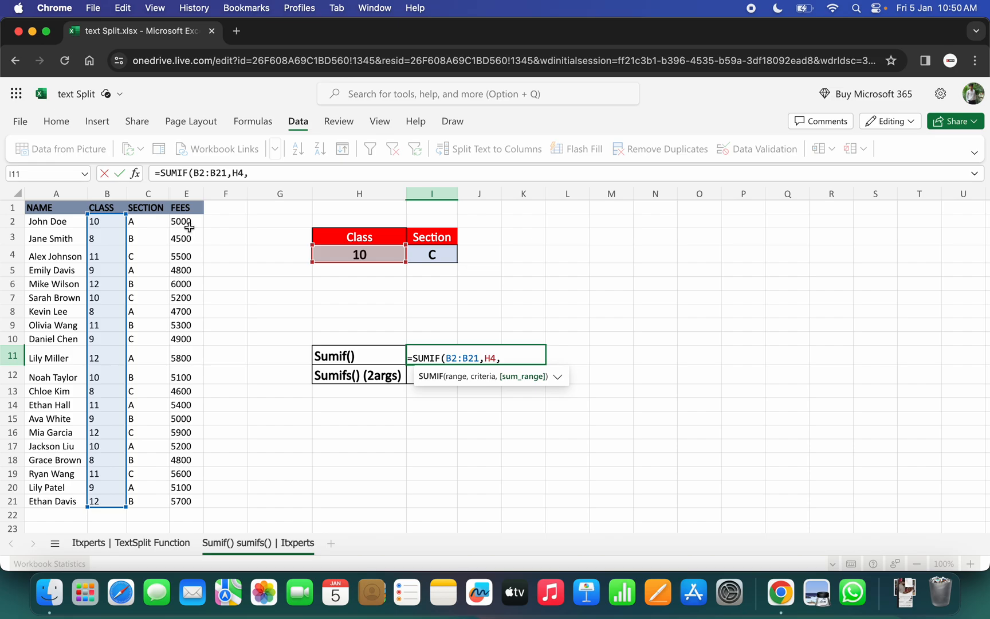
left_click_drag(184, 219, 184, 496)
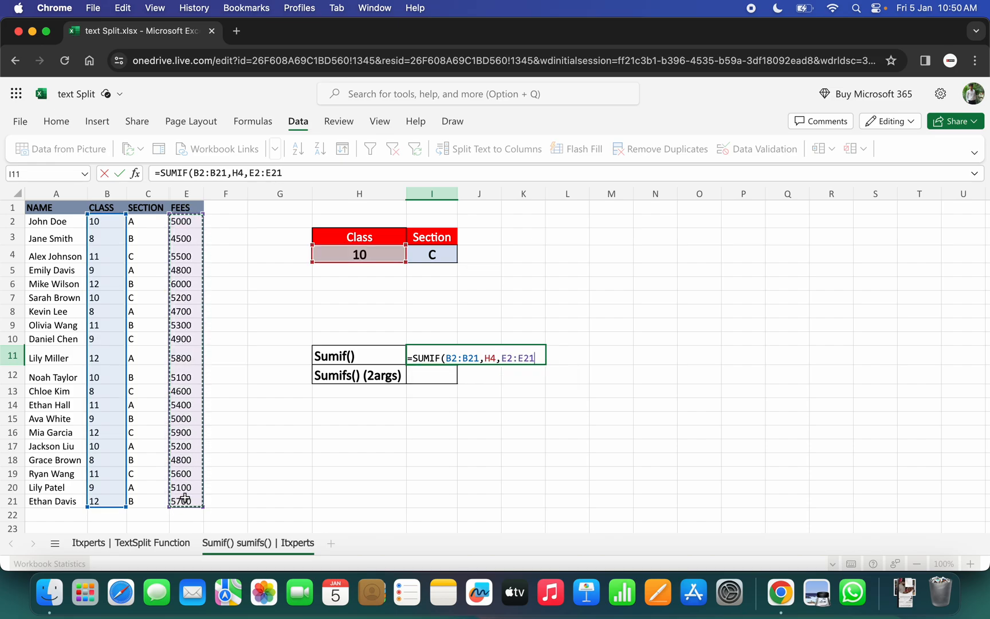
type(")")
key("Return")
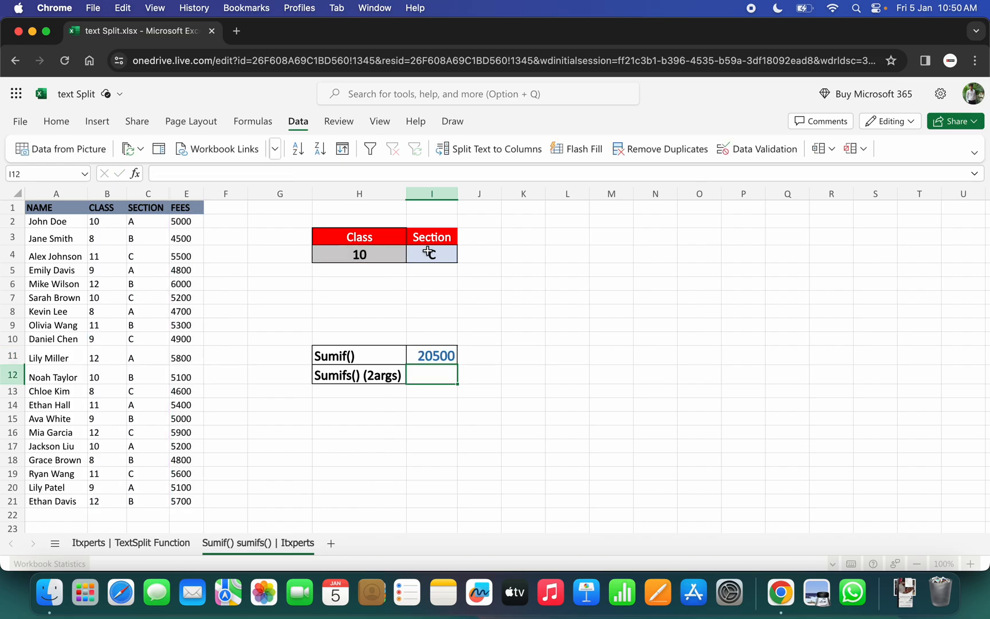
Test the SUMIF formula by switching the class in H4 to 11, 8 and finally 12.
left_click(375, 253)
left_click(413, 255)
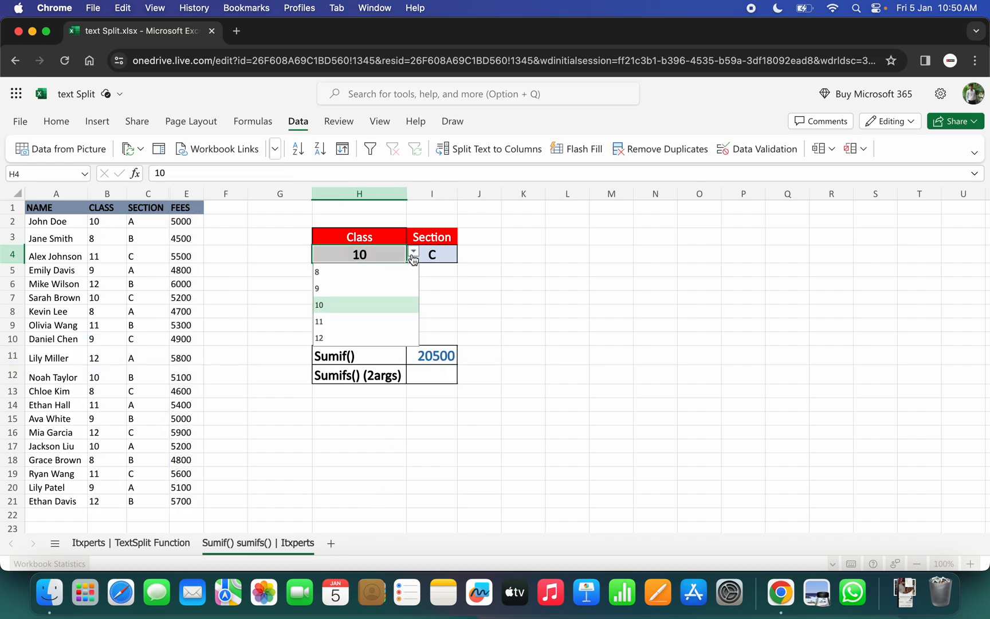
left_click(327, 319)
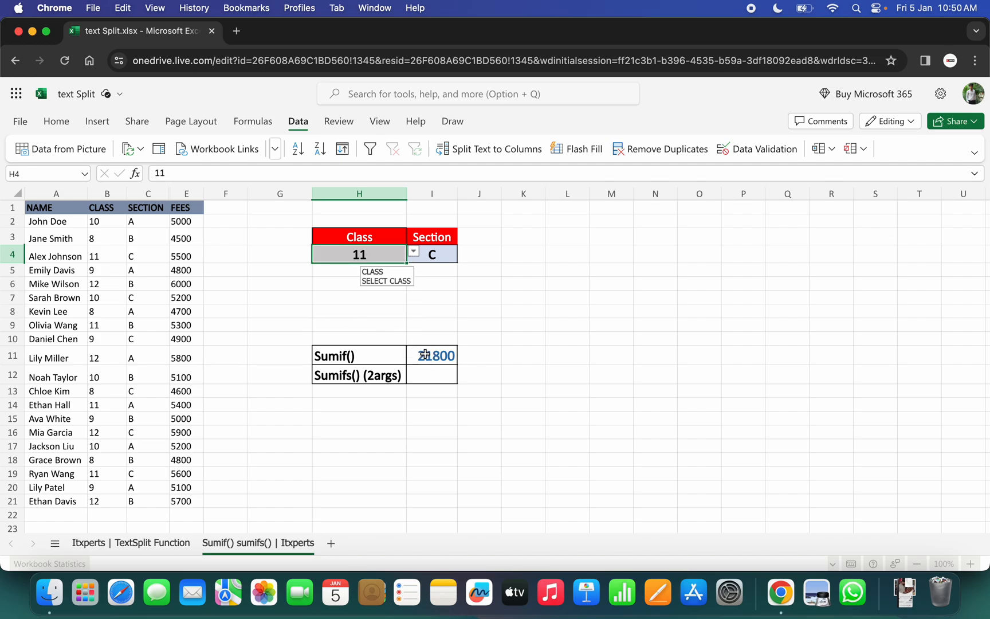
left_click(413, 252)
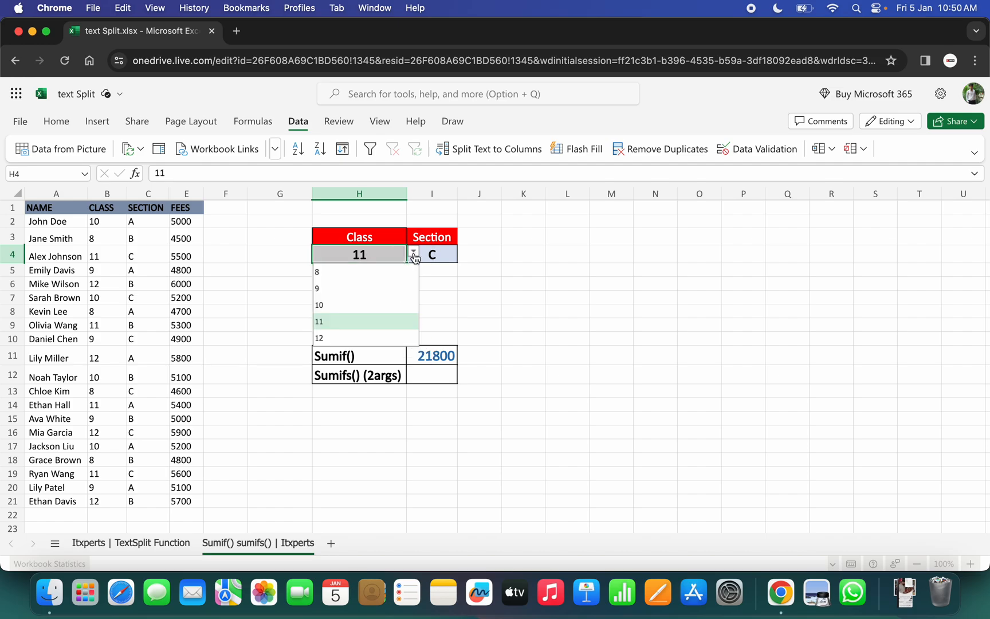
left_click(329, 271)
left_click(413, 252)
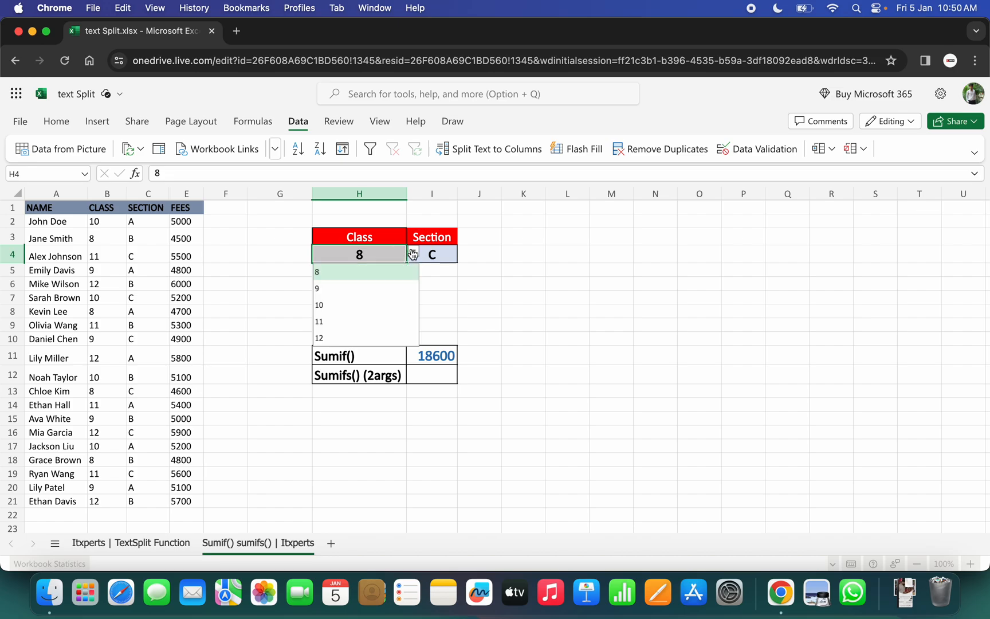
left_click(335, 338)
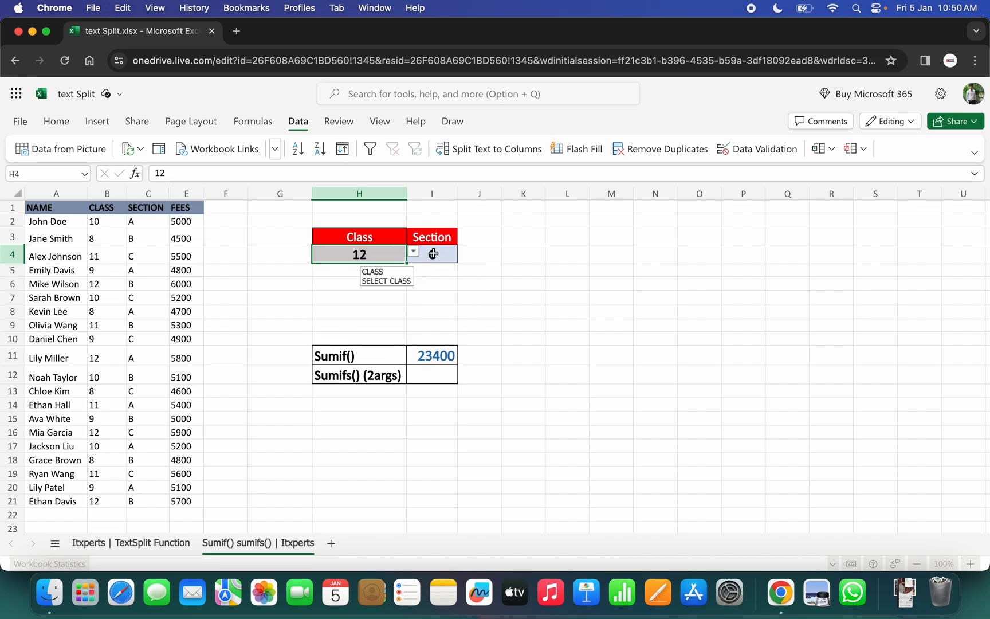
Test whether the section affects the SUMIF total by switching I4 to A, B and finally C.
left_click(432, 253)
left_click(358, 254)
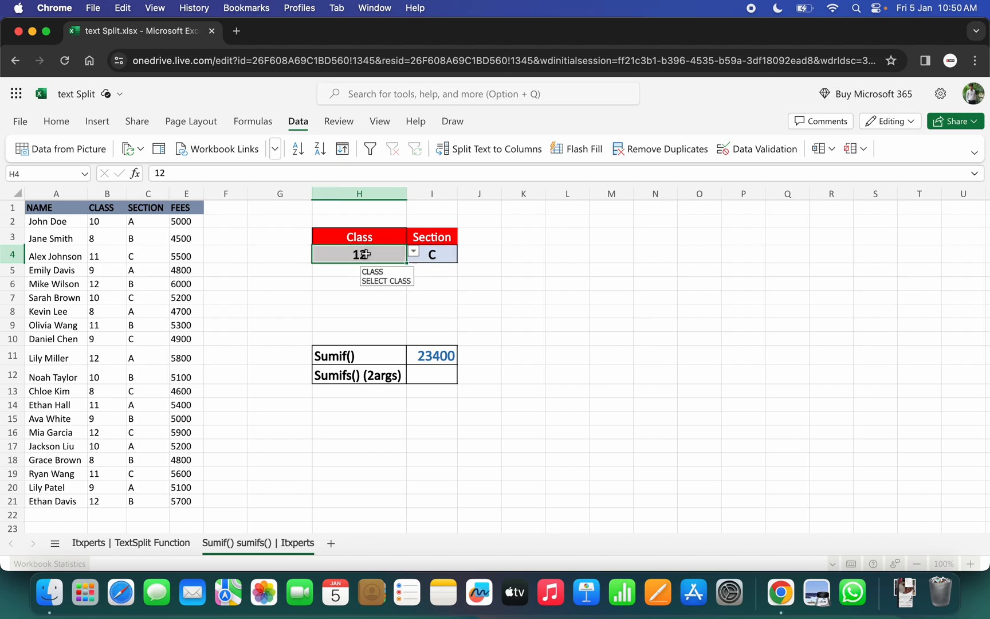
left_click(456, 253)
left_click(464, 252)
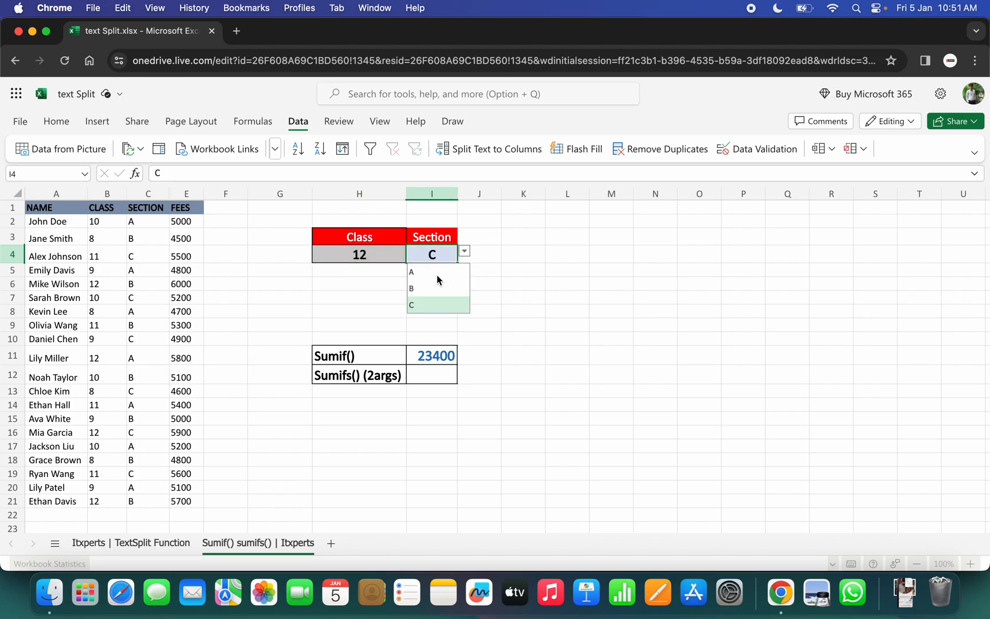
left_click(422, 274)
left_click(464, 251)
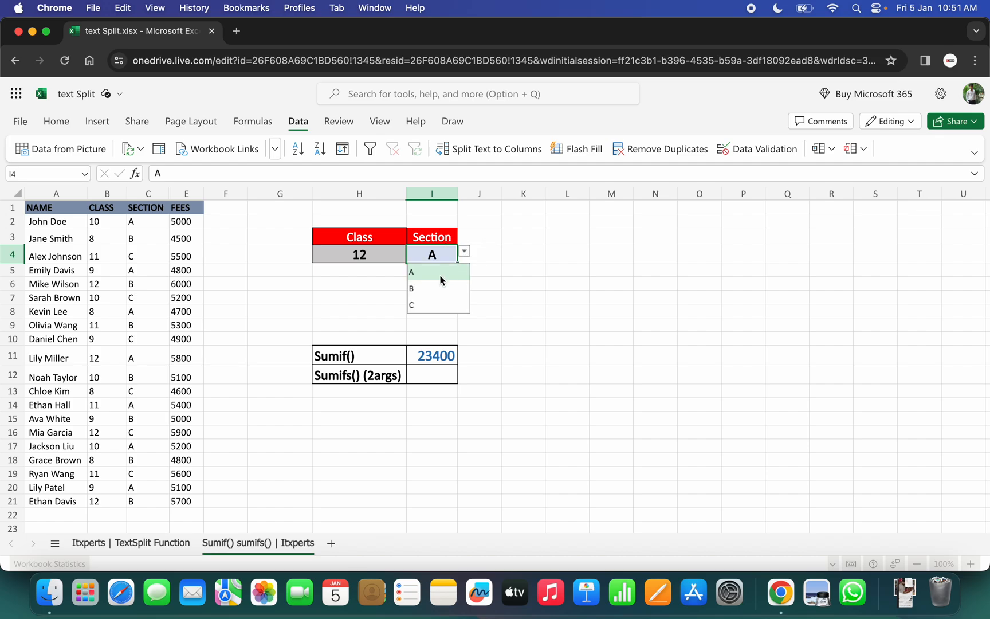
left_click(425, 290)
left_click(464, 252)
left_click(423, 305)
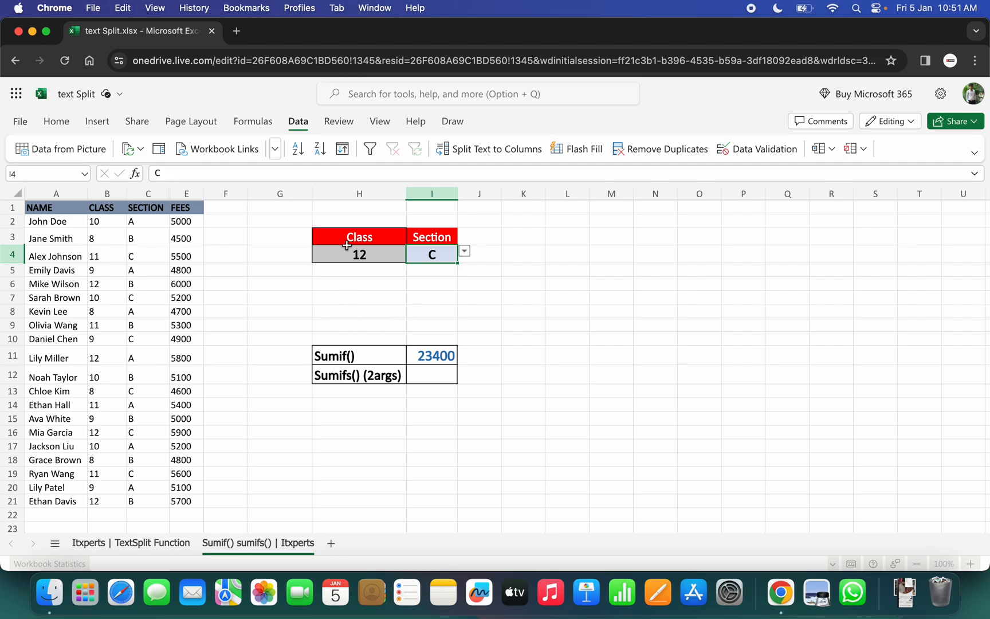
left_click(351, 194)
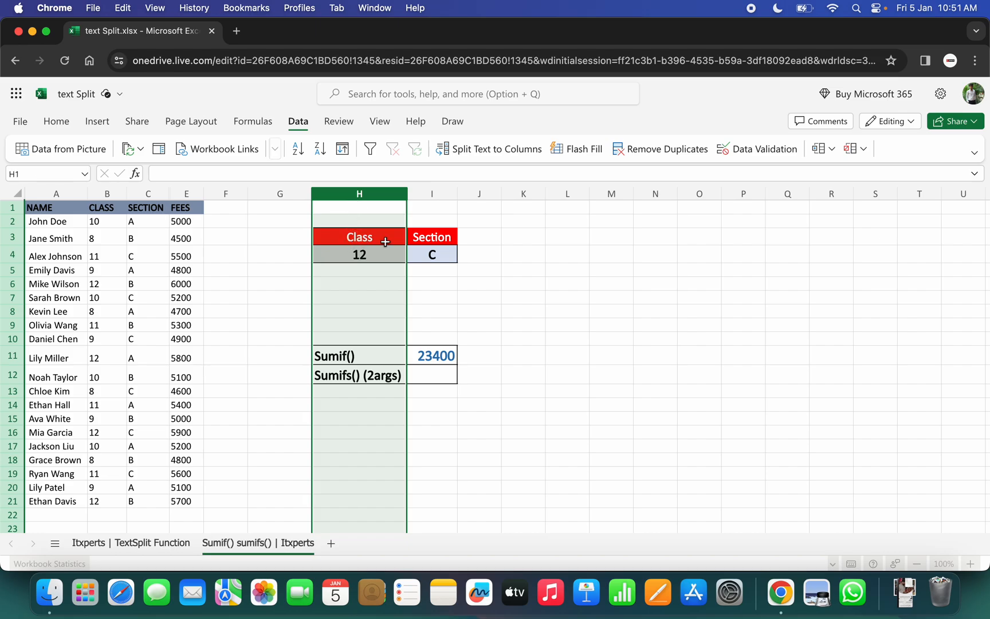
left_click(434, 203)
left_click(432, 193)
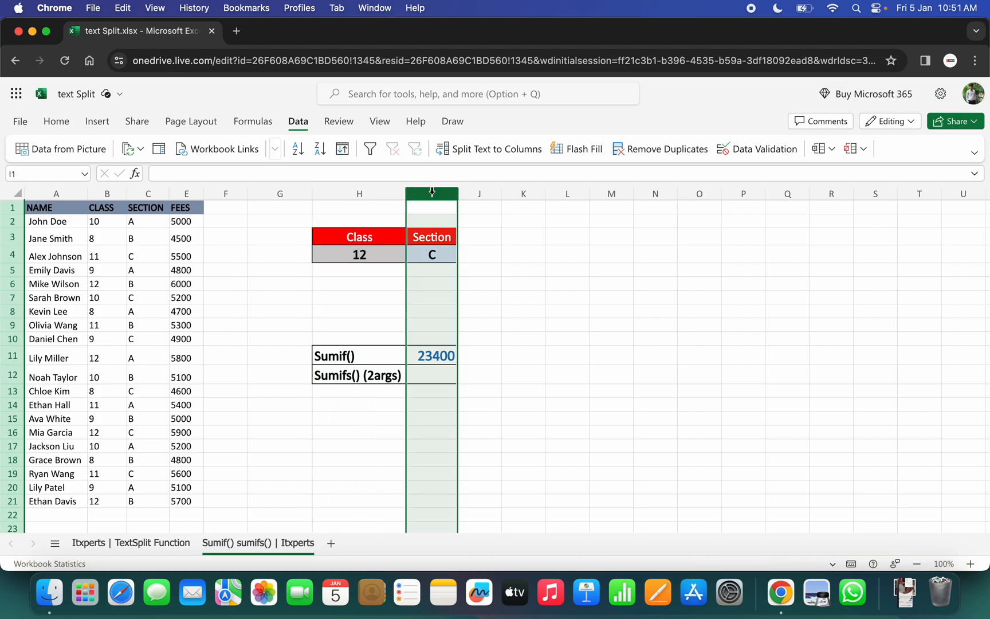
left_click(481, 401)
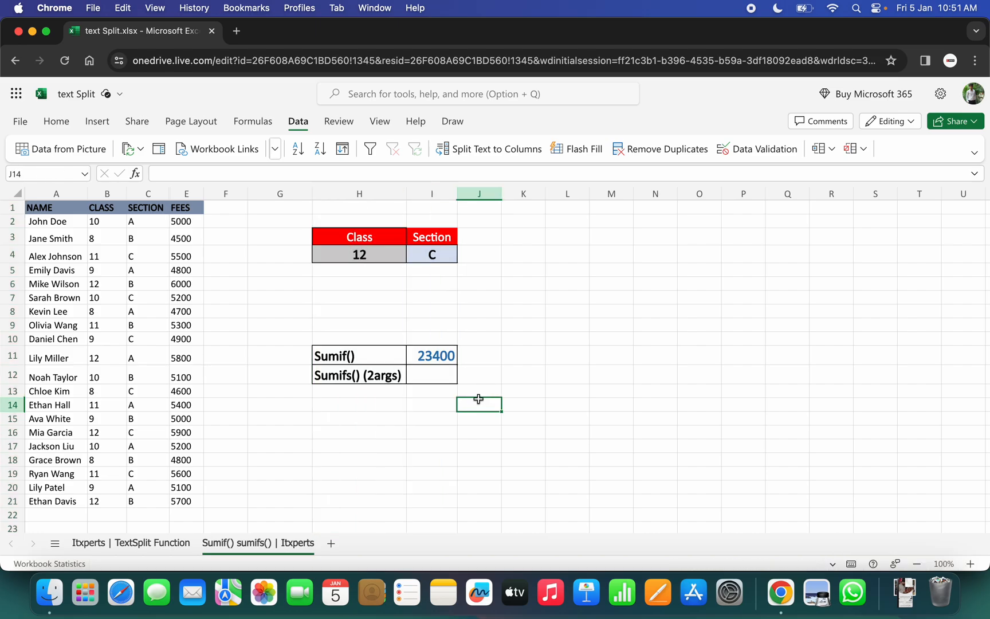
Start a SUMIFS formula in I12 with E2:E21 as sum range and B2:B21 matched to H4 as the first criterion.
left_click(426, 374)
type("=")
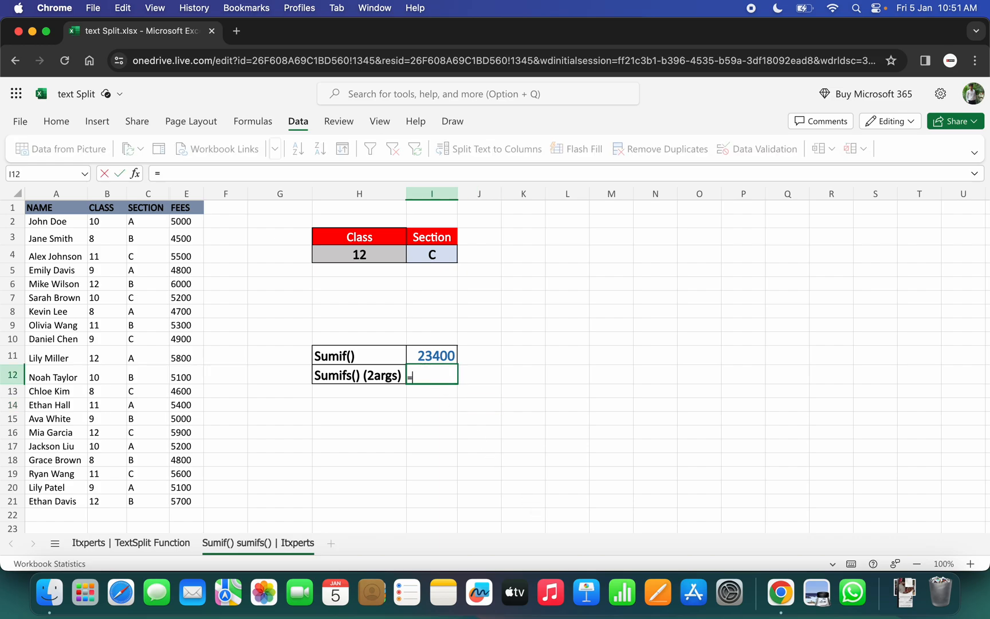
type("sumif")
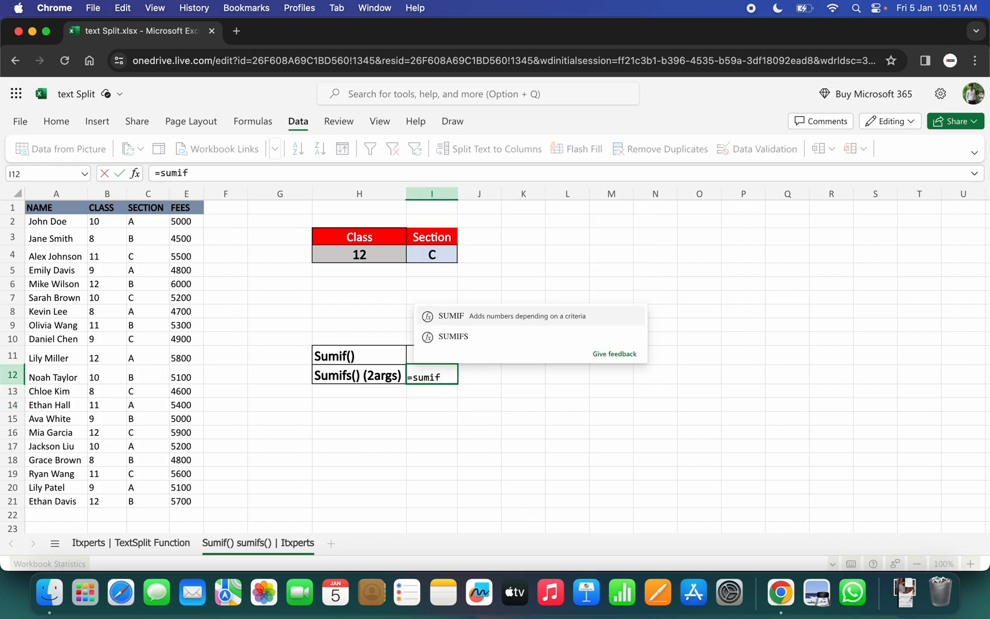
key("Down")
key("Tab")
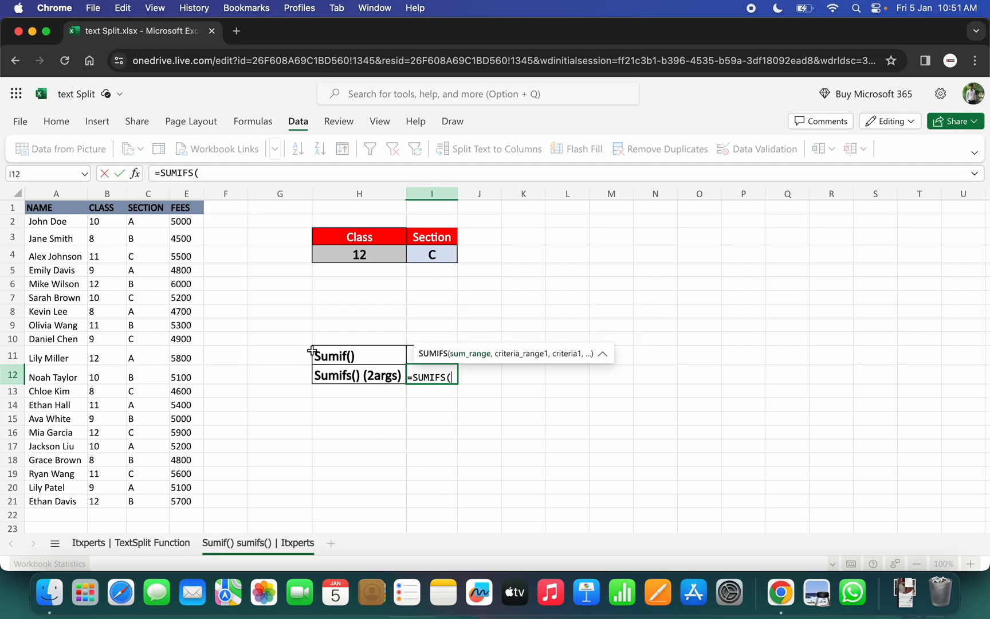
left_click_drag(186, 221, 192, 501)
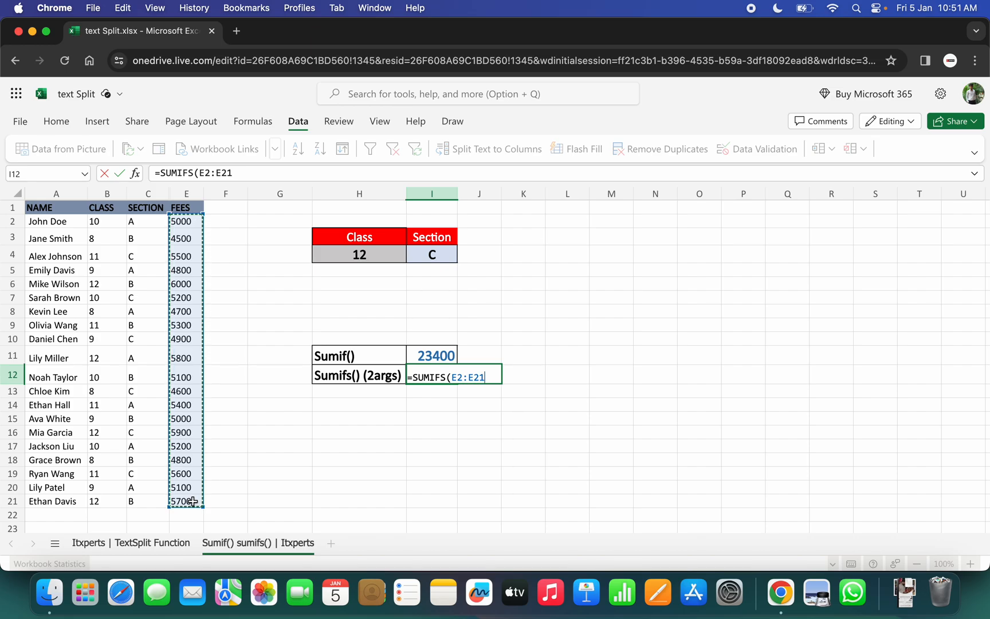
type(",")
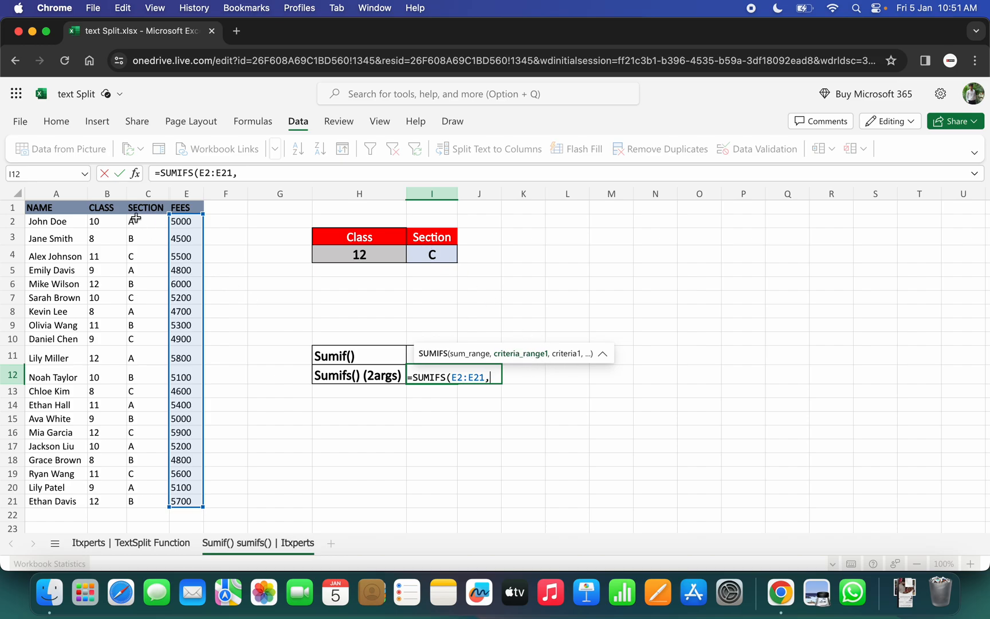
left_click_drag(95, 219, 107, 497)
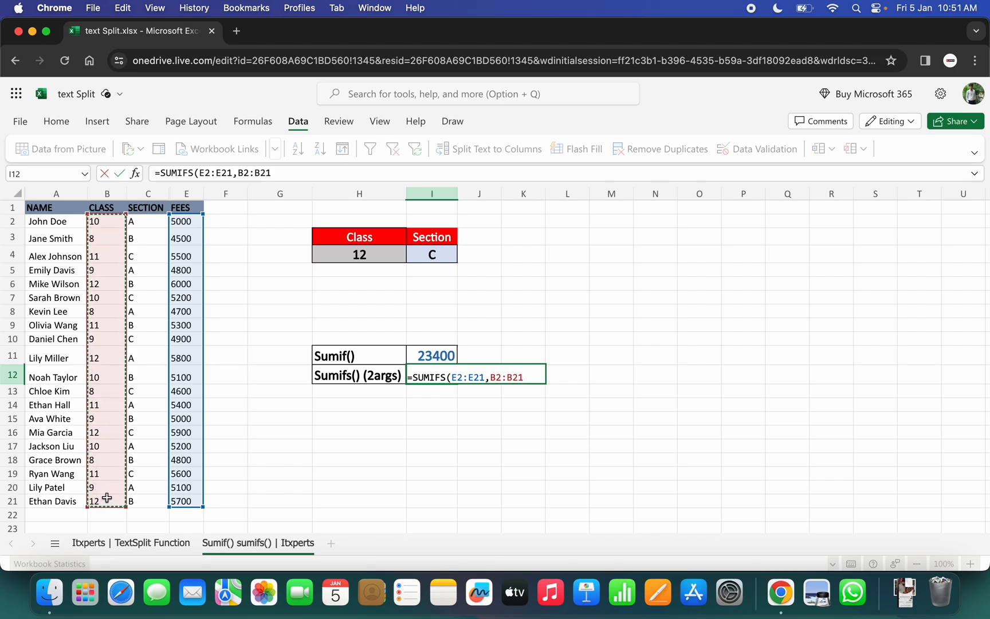
type(",")
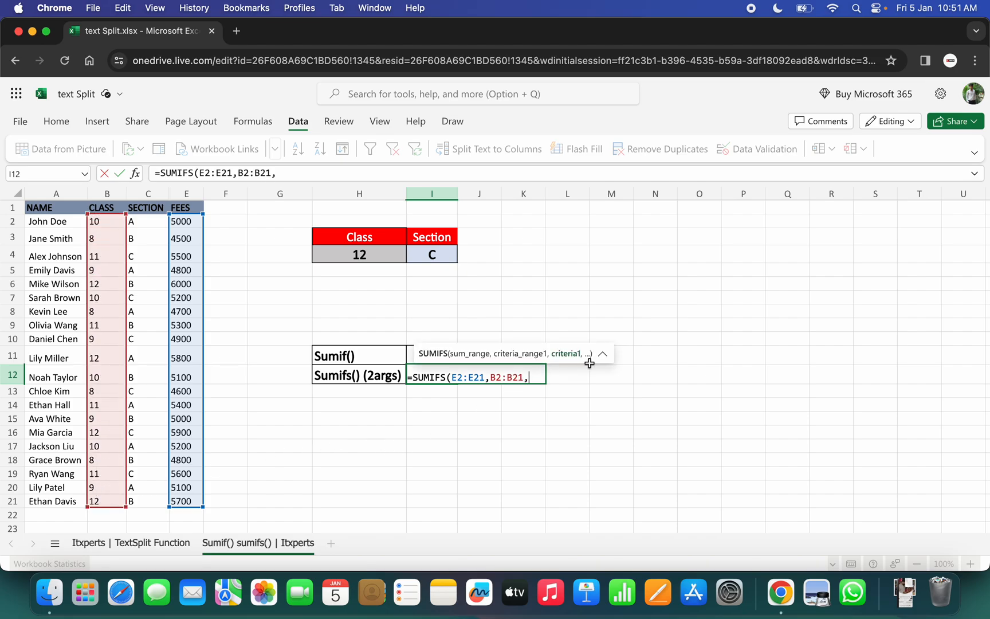
left_click(355, 254)
type(",")
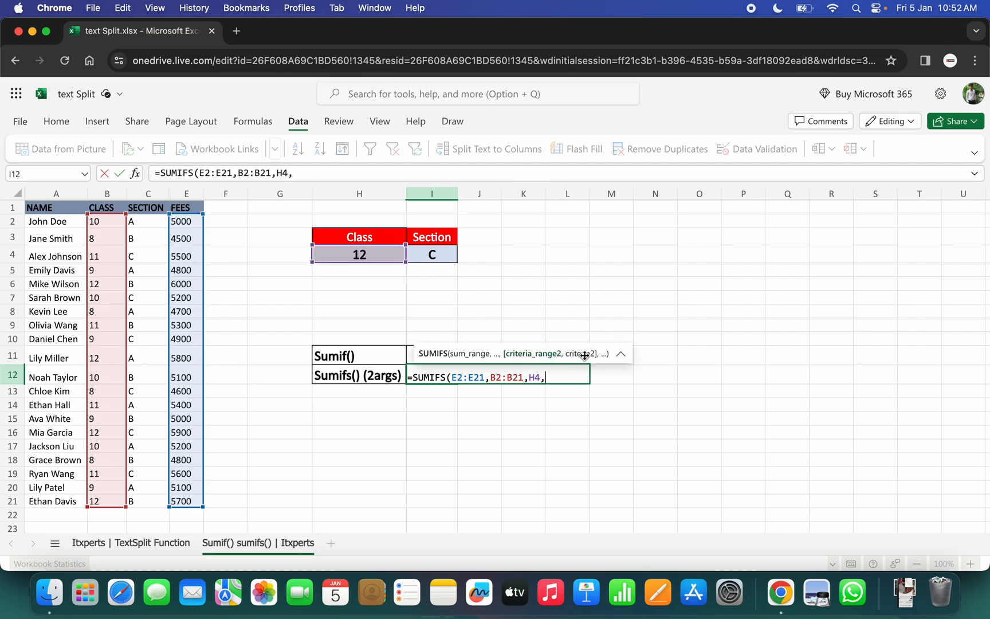
Complete the SUMIFS formula with C2:C21 matched to the section in I4 as the second criterion.
left_click_drag(139, 220, 131, 496)
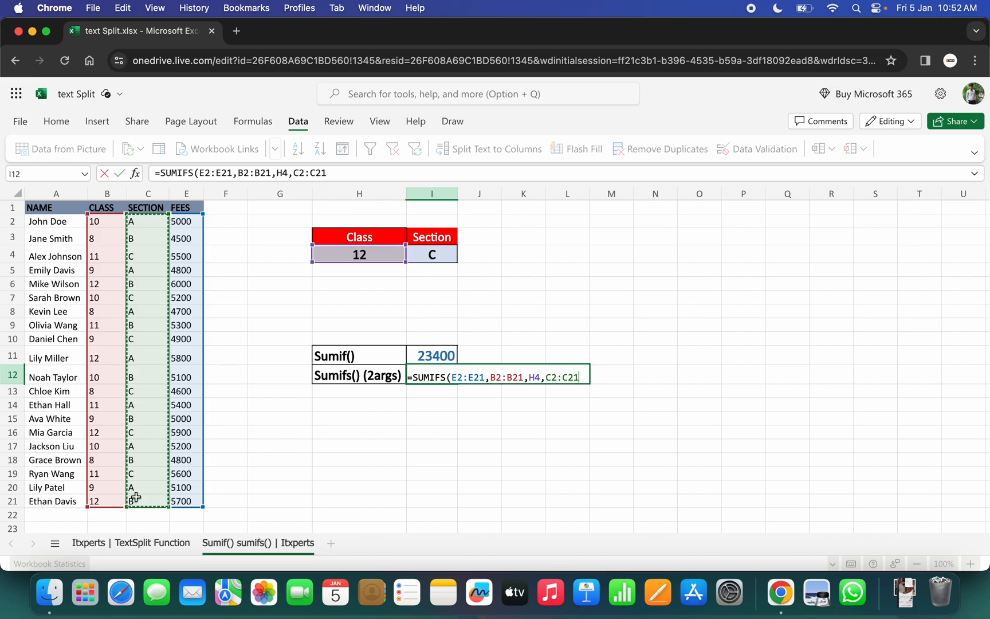
type(",")
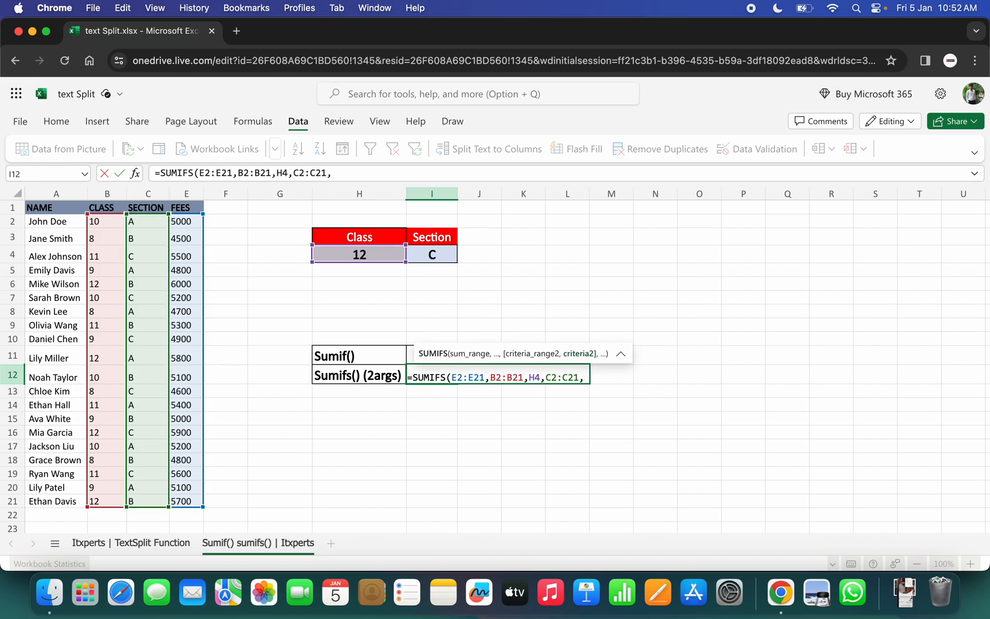
left_click(429, 254)
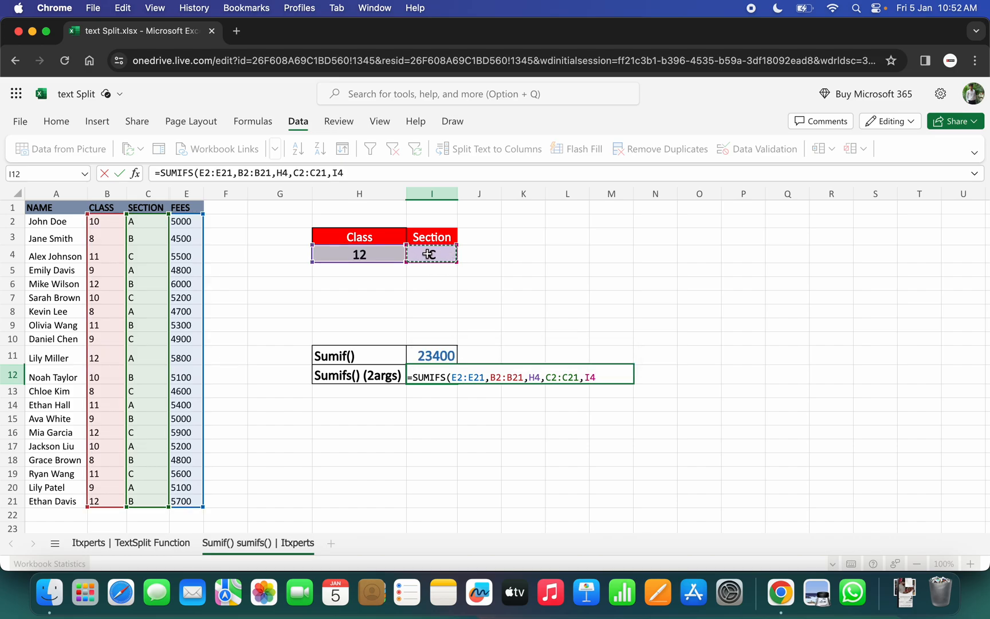
type(")")
key("Return")
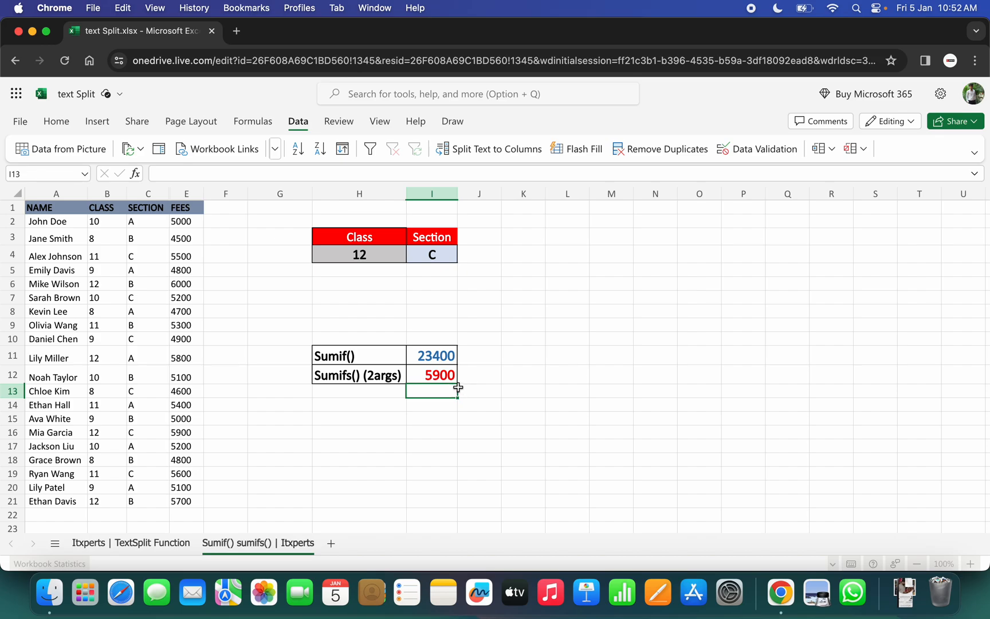
Test the SUMIFS formula by setting the class in H4 to 10 and the section in I4 to A.
left_click(393, 254)
left_click(413, 255)
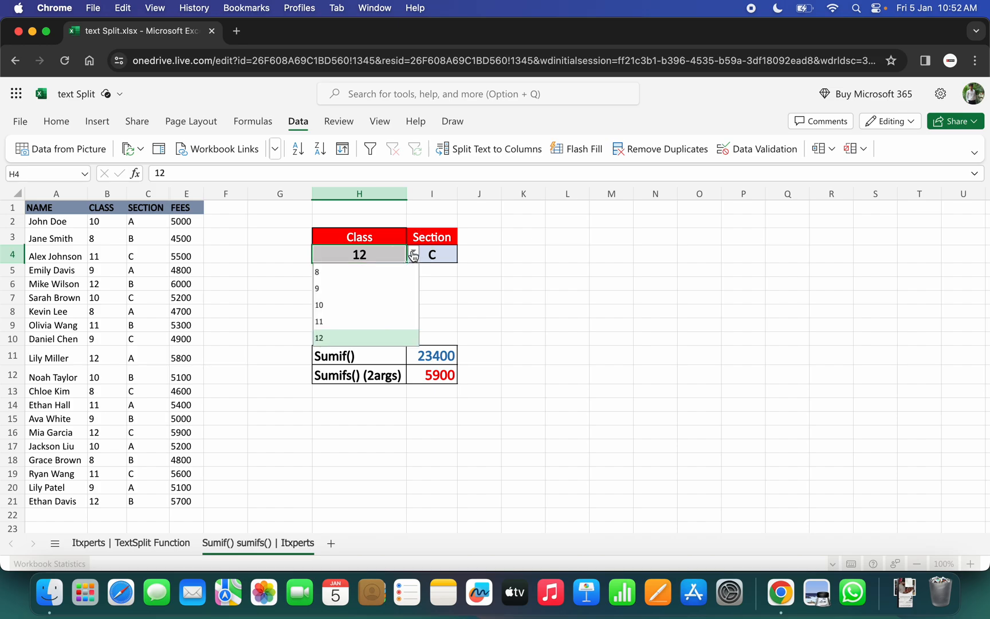
left_click(323, 309)
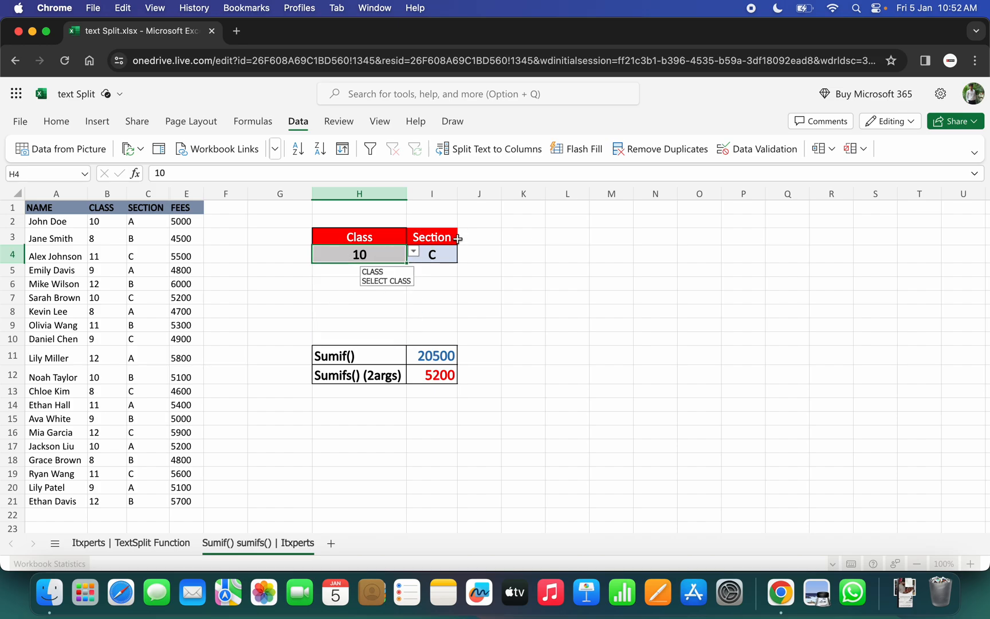
left_click(438, 252)
left_click(463, 252)
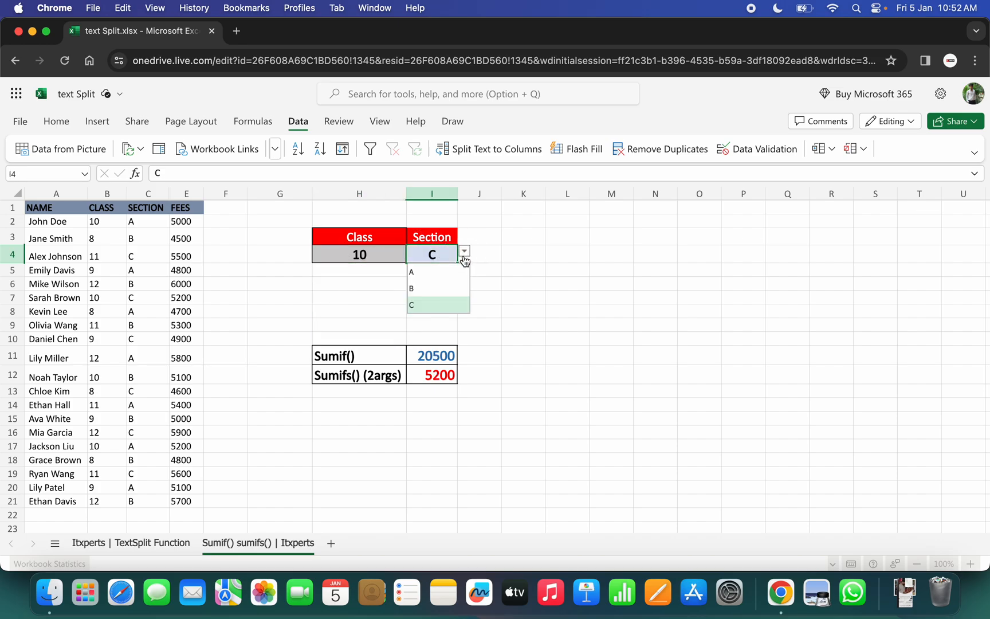
left_click(412, 273)
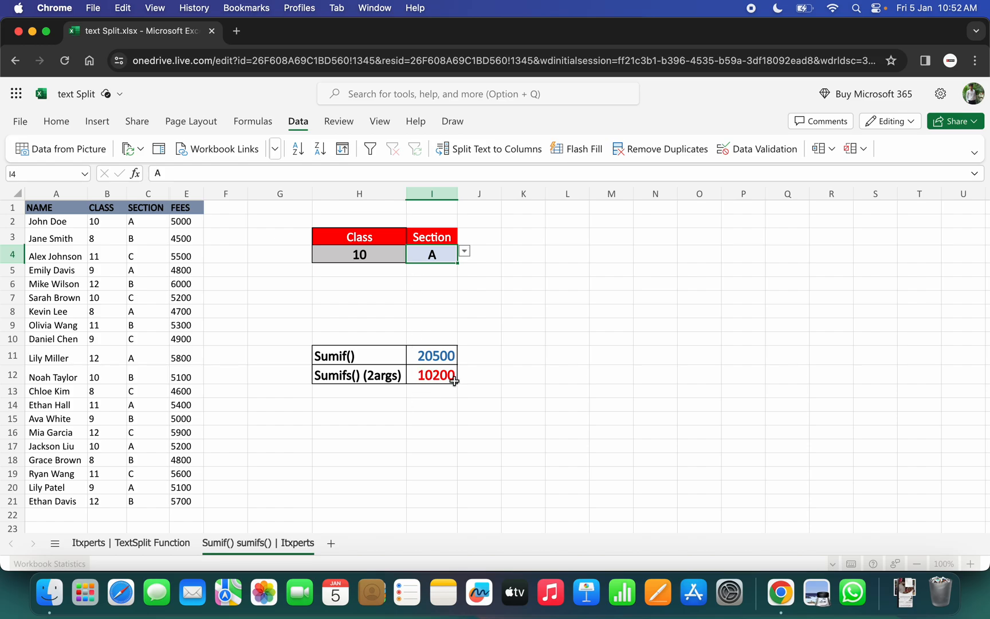
Check the SUMIFS total against the fees of the class 10, section A students in rows 2 and 17.
left_click_drag(48, 221, 183, 224)
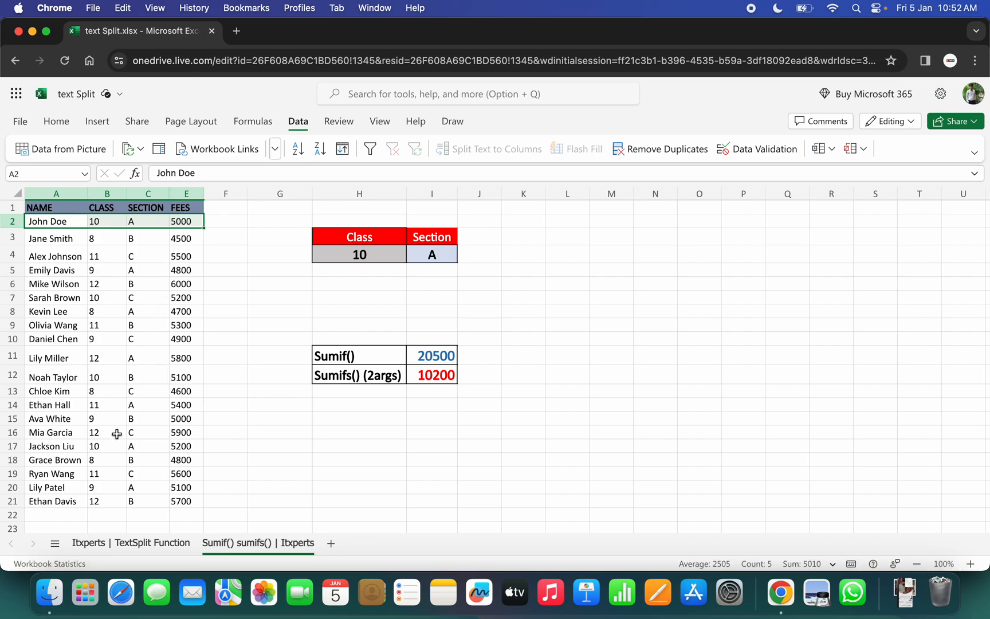
left_click(191, 448)
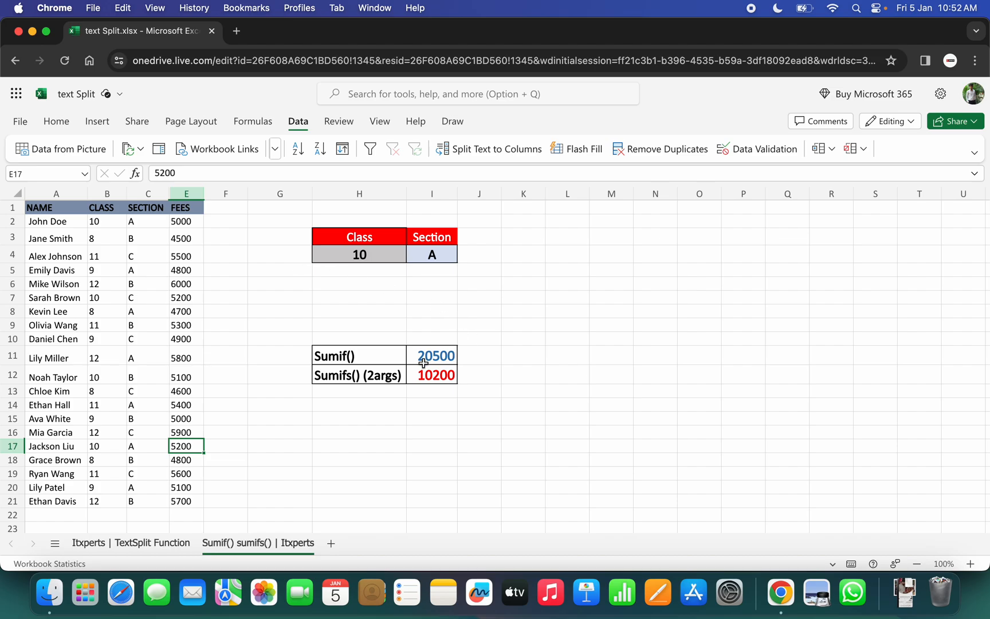
left_click(359, 254)
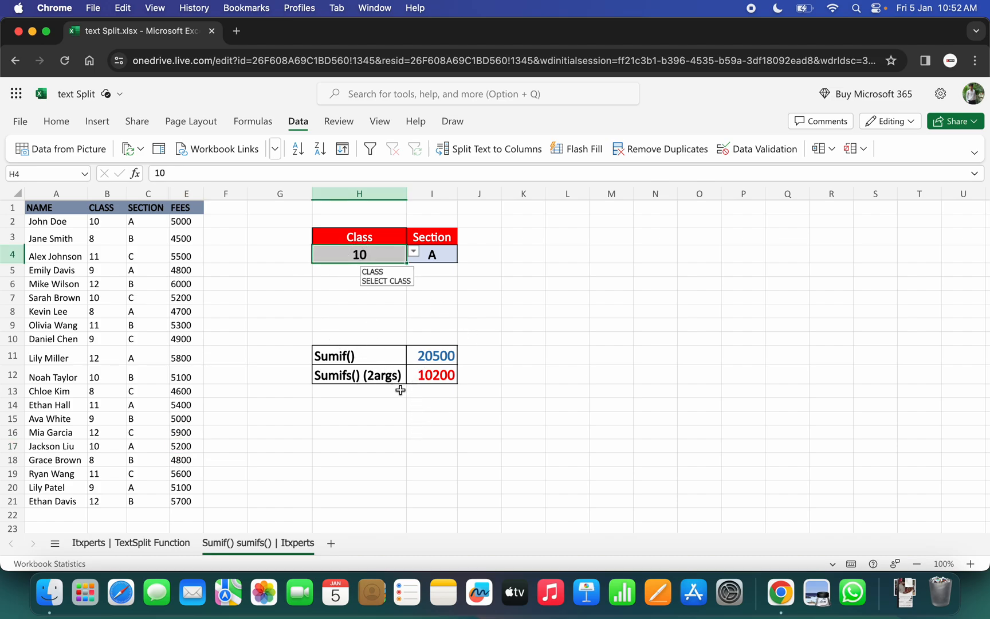
left_click(331, 377)
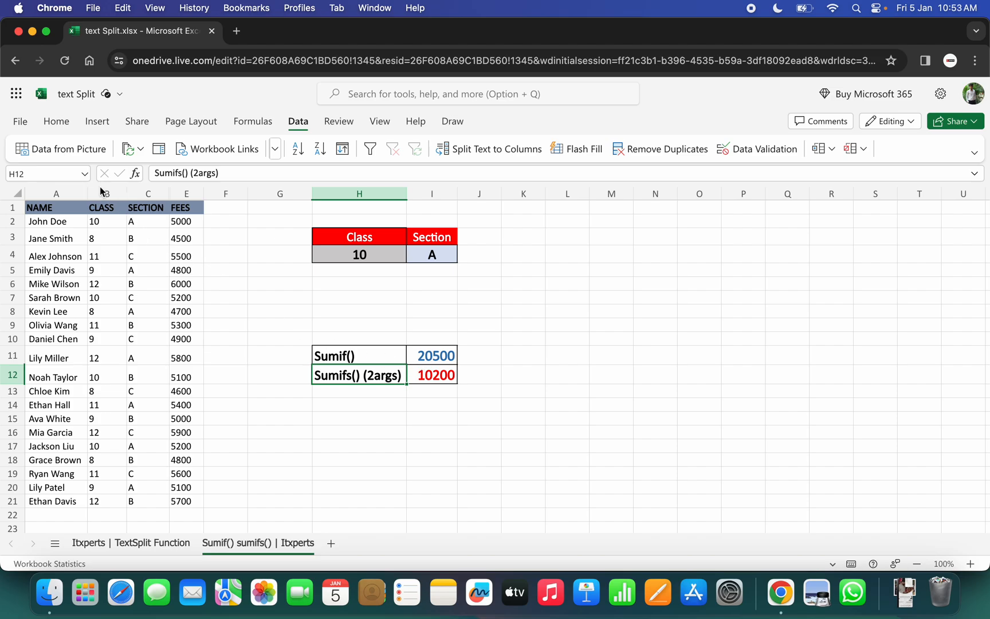
left_click(123, 194)
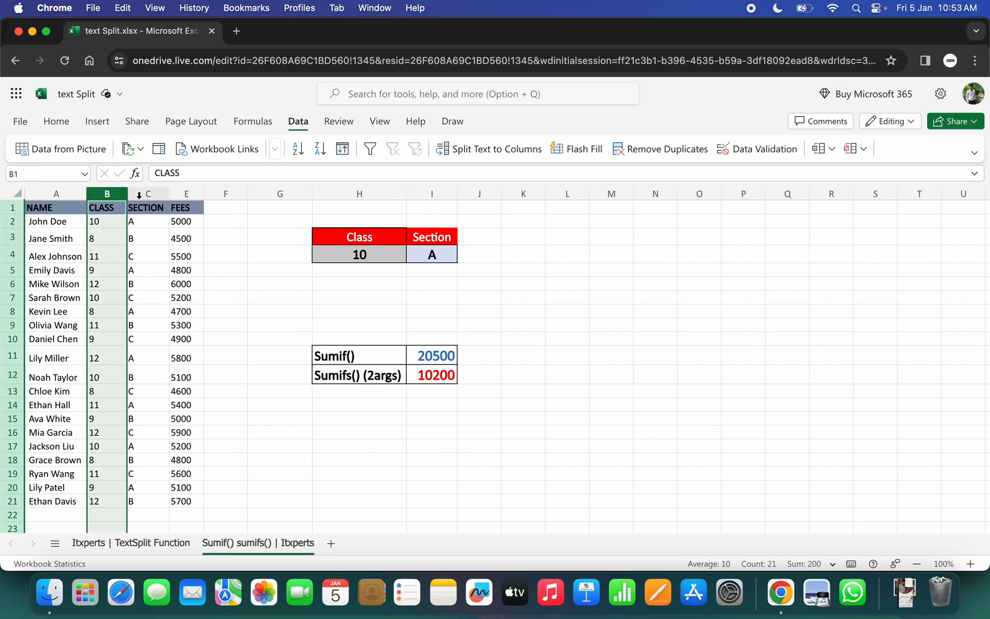
left_click(147, 194)
Insert a new column before the FEES column and head it Gender in E1.
left_click(178, 193)
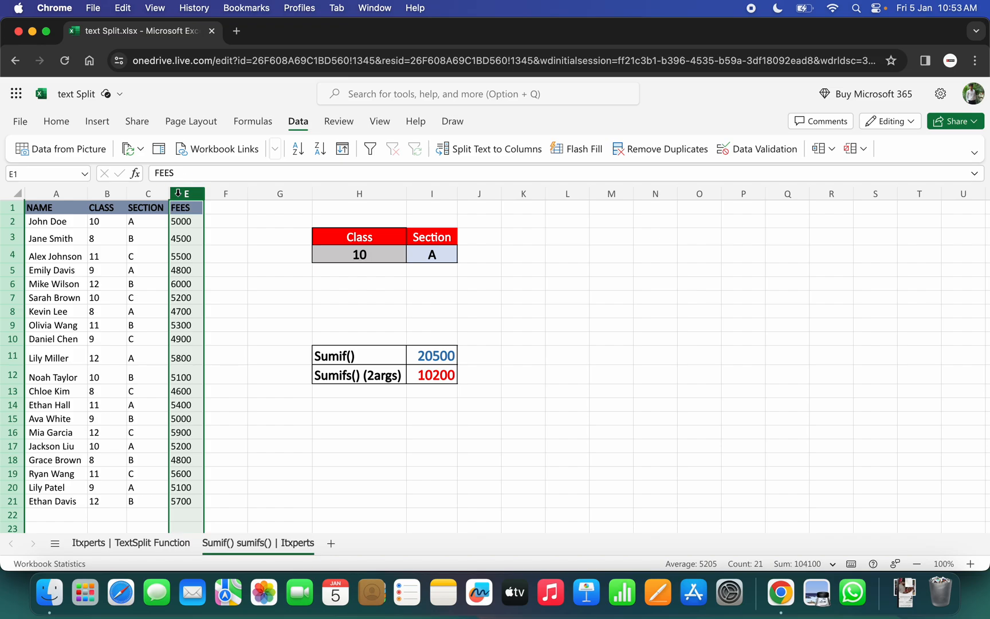
right_click(178, 193)
mouse_move(252, 221)
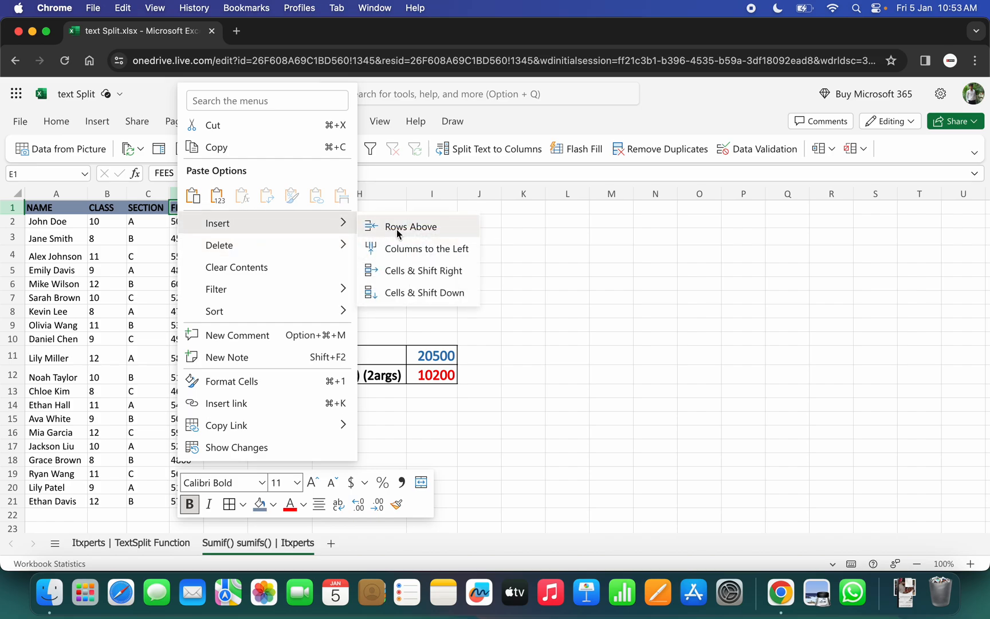
left_click(433, 248)
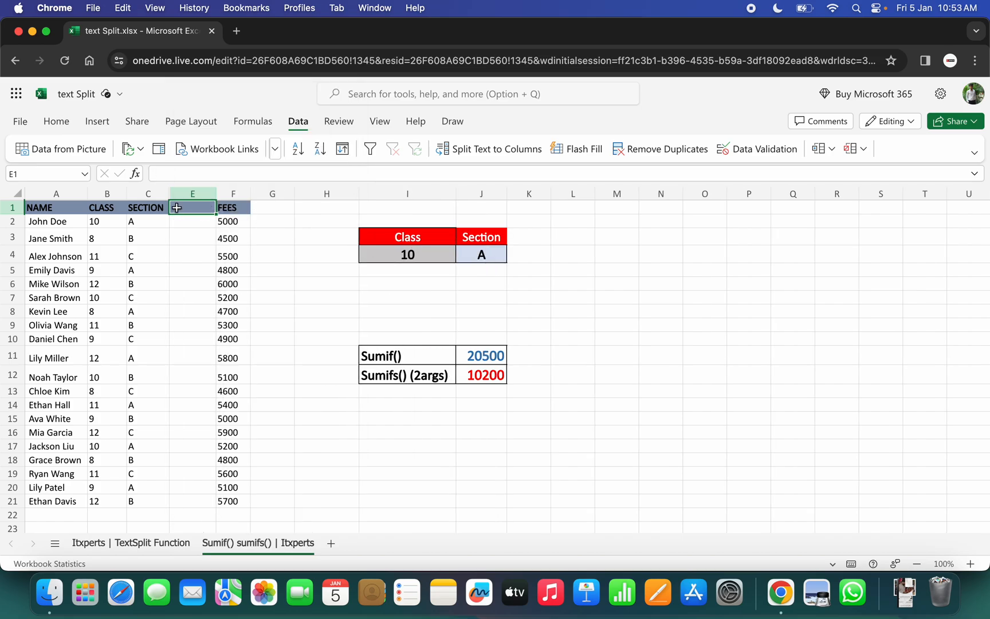
type("ge")
key("Escape")
type("Gender")
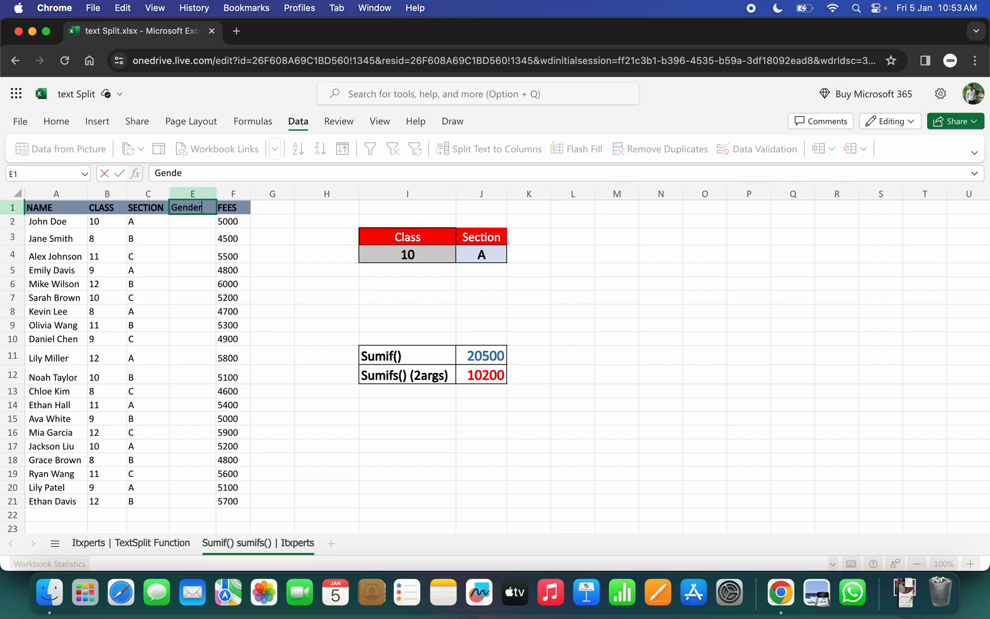
key("Return")
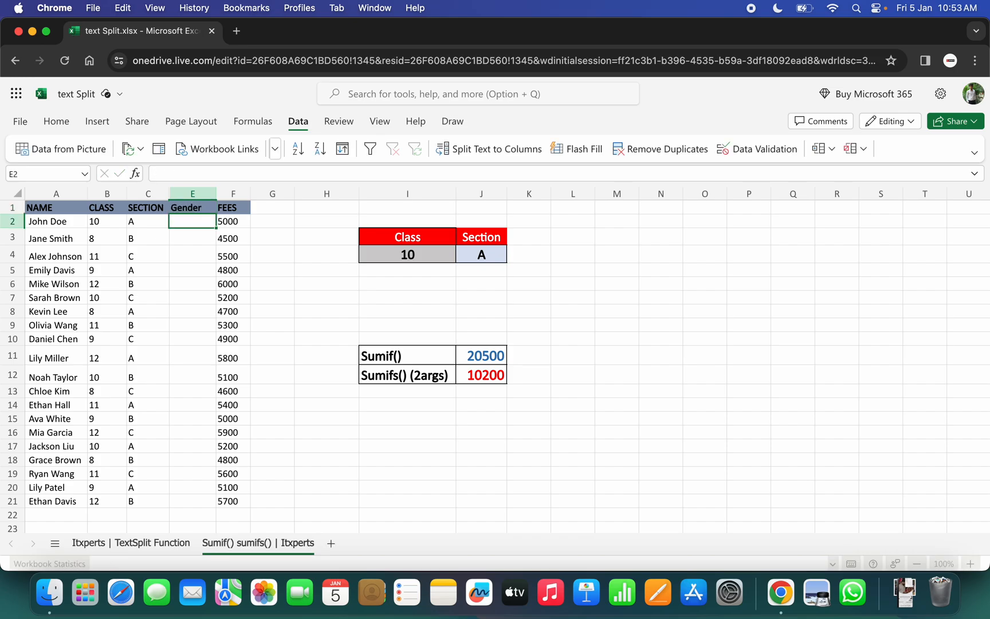
Fill E2:E21 with the genders M, M, M, F, F, M, F, M, F, M, F, M, F, M, F, F, F, F, M, M.
type("m")
key("Return")
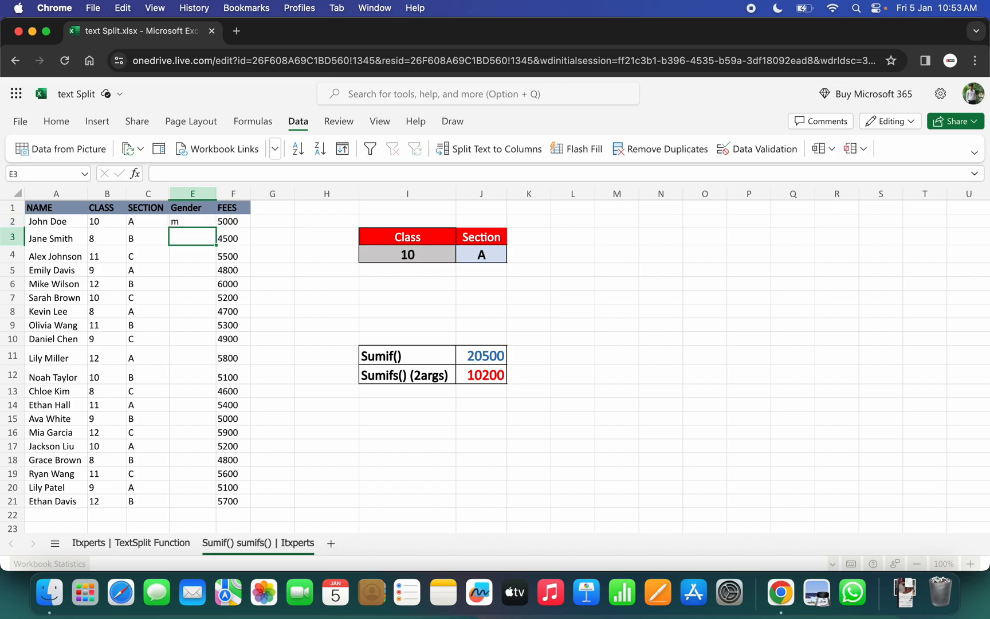
key("Up")
type("M")
key("Return")
type("M")
key("Return")
type("M")
key("Return")
type("F")
key("Return")
type("F")
key("Return")
type("M")
key("Return")
type("F")
key("Return")
type("M")
key("Return")
type("F")
key("Return")
type("M F")
key("Return")
type("M")
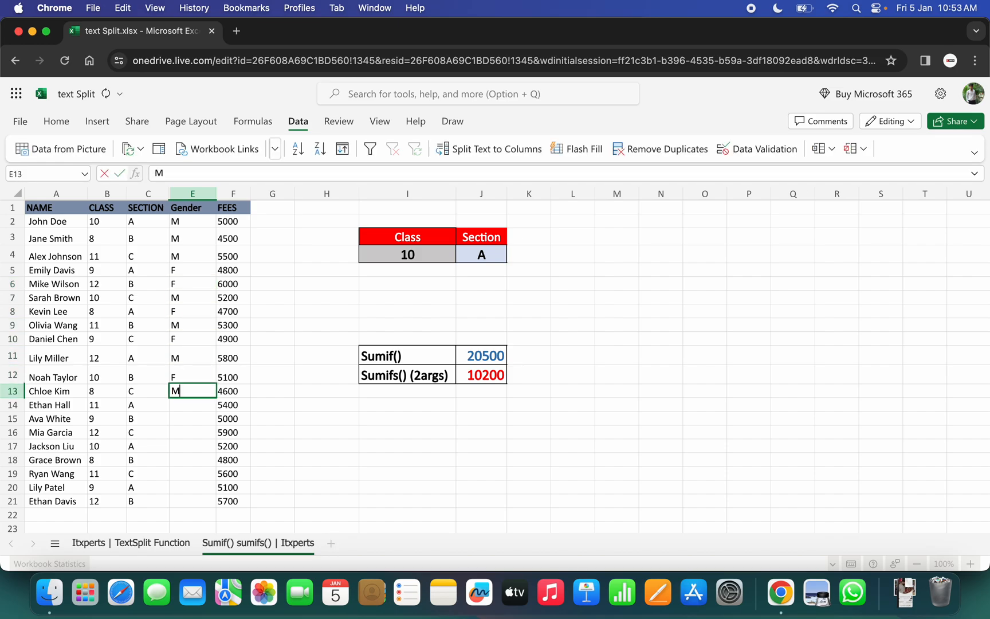
key("Return")
type("F")
key("Return")
type("M")
key("Return")
type("F")
key("Return")
type("F")
key("Return")
type("F")
key("Return")
type("F")
key("Return")
type("M")
key("Return")
type("M")
key("Return")
key("Up")
key("Up")
key("Up")
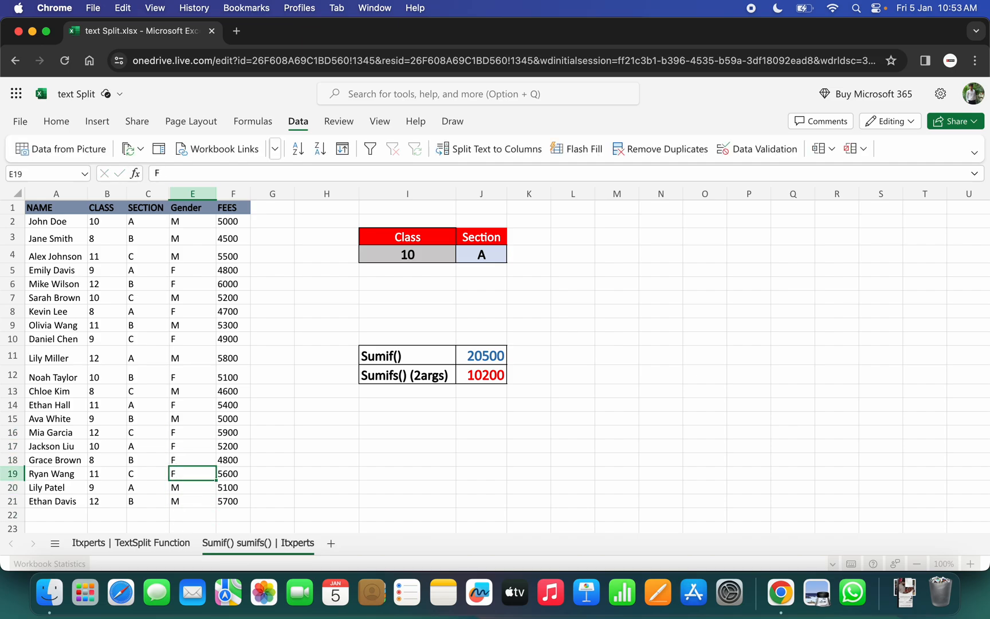
Add a GENDER header in K3 based on a copy of the Section header, and widen column K to fit it.
left_click(515, 236)
mouse_move(486, 235)
left_mouse_down()
mouse_move(482, 252)
mouse_move(489, 241)
left_mouse_up()
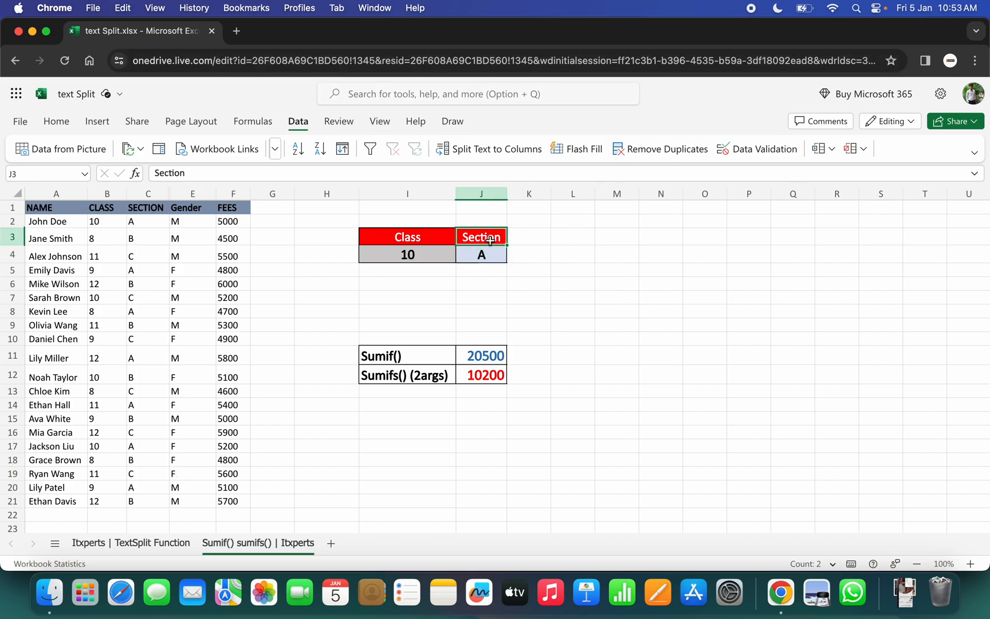
key("super+c")
left_click(529, 238)
key("super+v")
double_click(529, 238)
double_click(531, 238)
type("GEN")
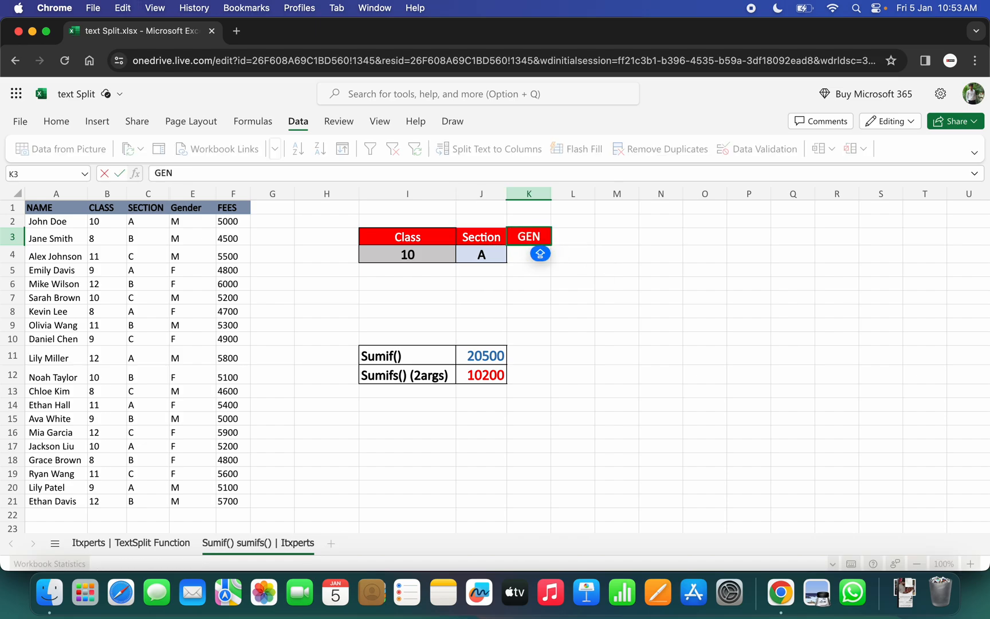
type("DER")
key("Return")
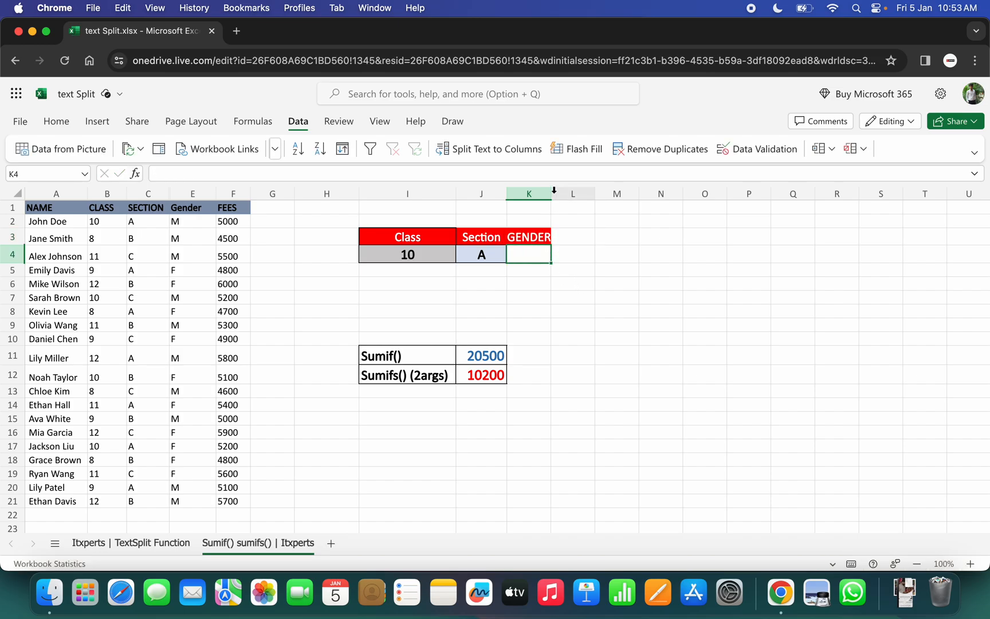
left_click_drag(551, 195, 558, 196)
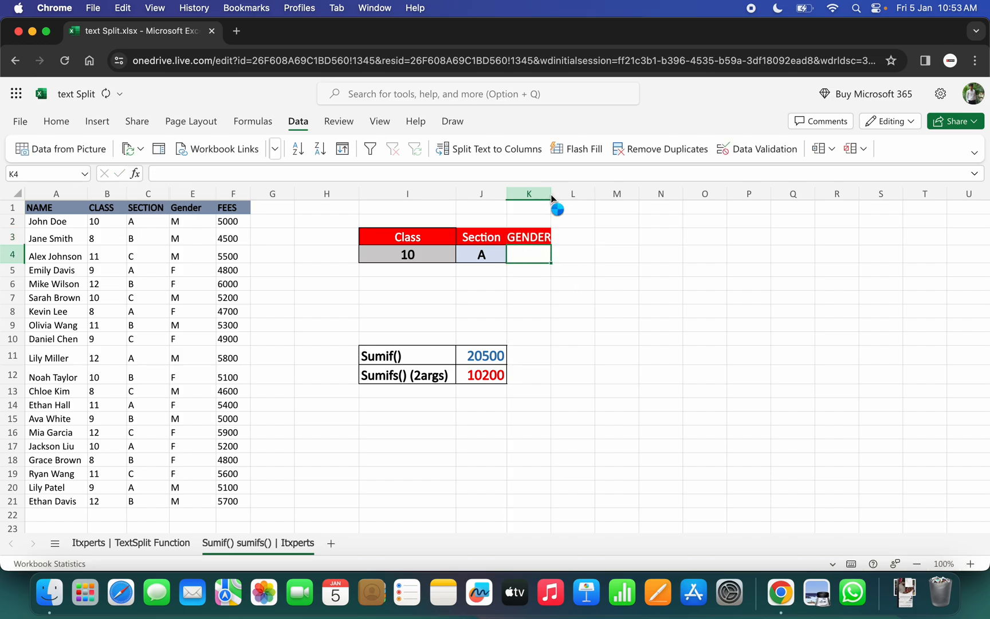
Add a list data validation to K4 with the source M,F and view its options.
left_click(538, 282)
left_click(529, 253)
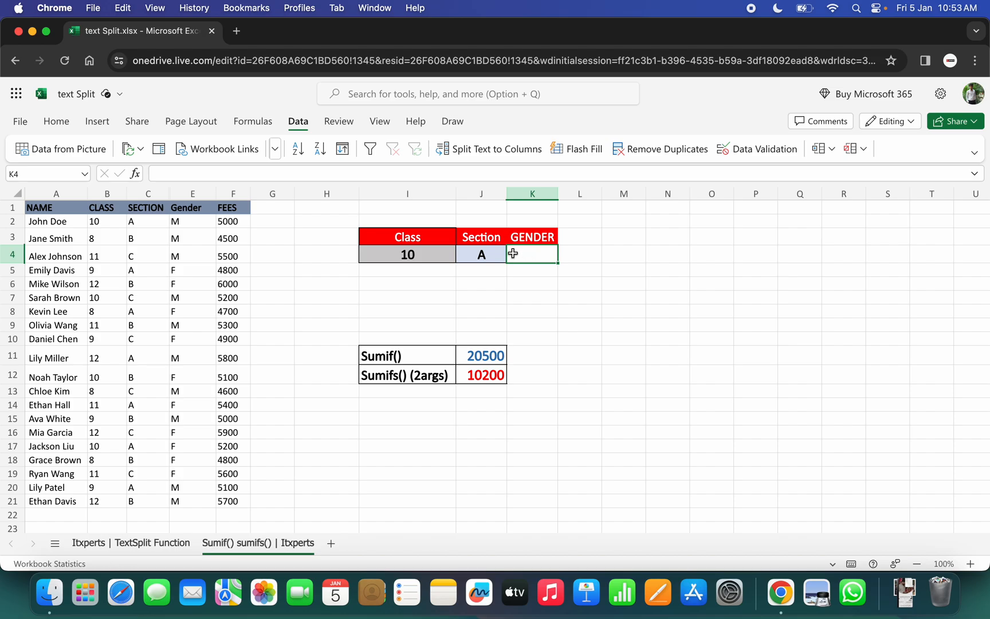
left_click(756, 154)
left_click(409, 248)
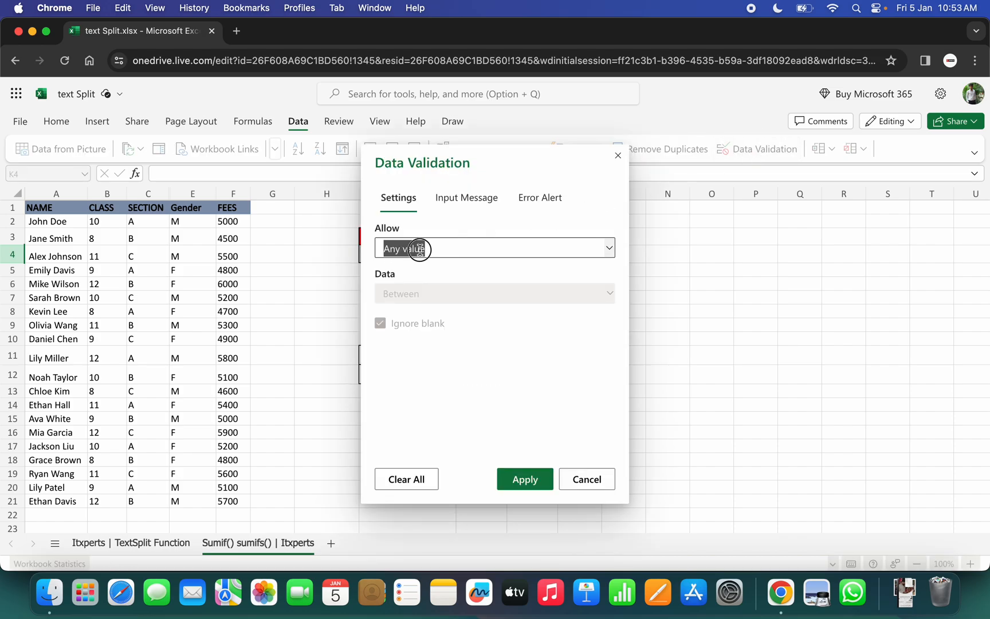
left_click(402, 336)
left_click(396, 339)
type("M")
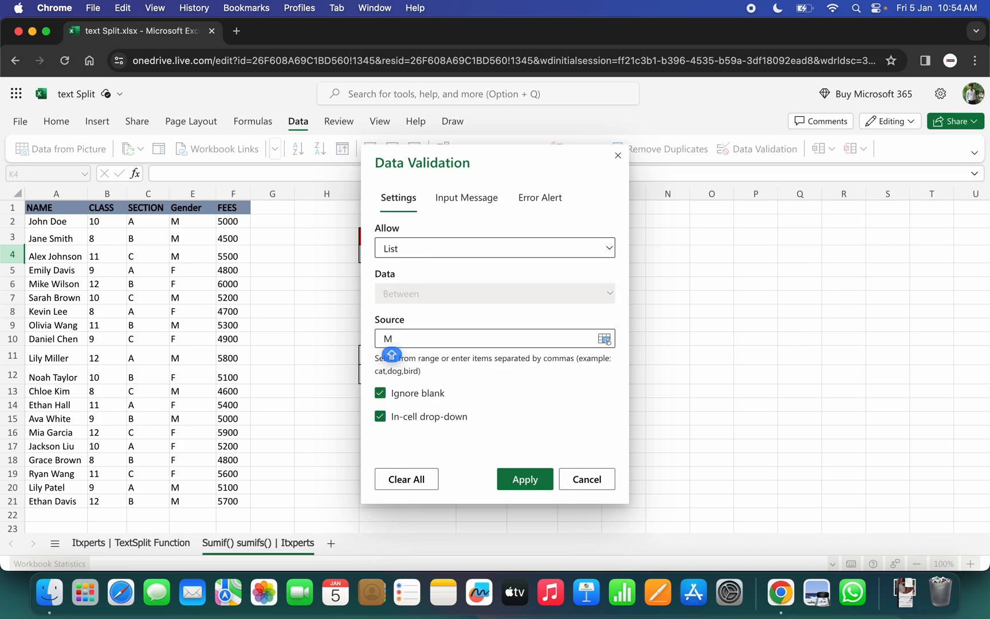
type(",F")
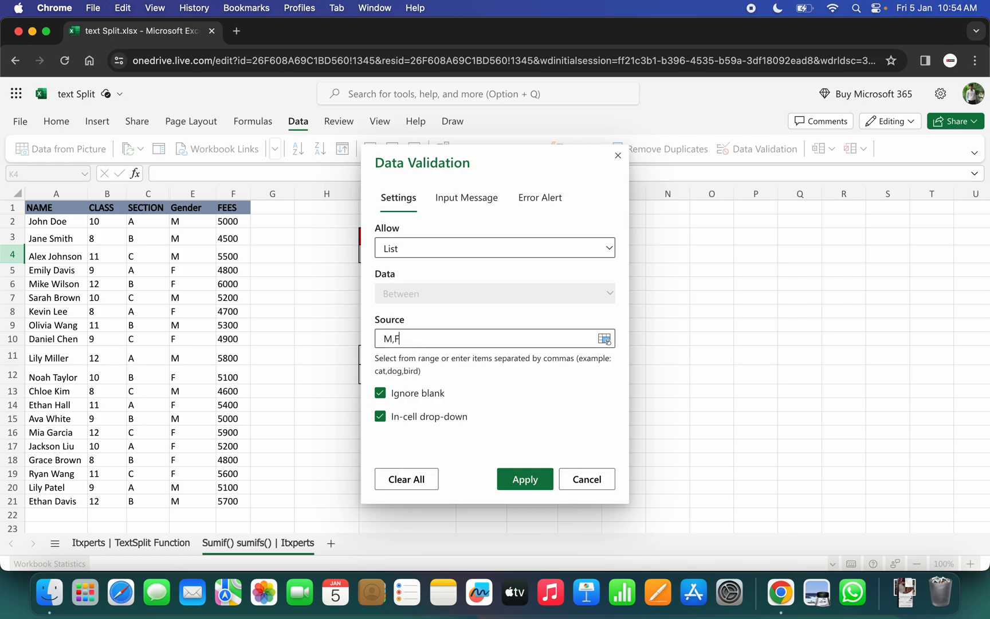
left_click(532, 482)
left_click(565, 253)
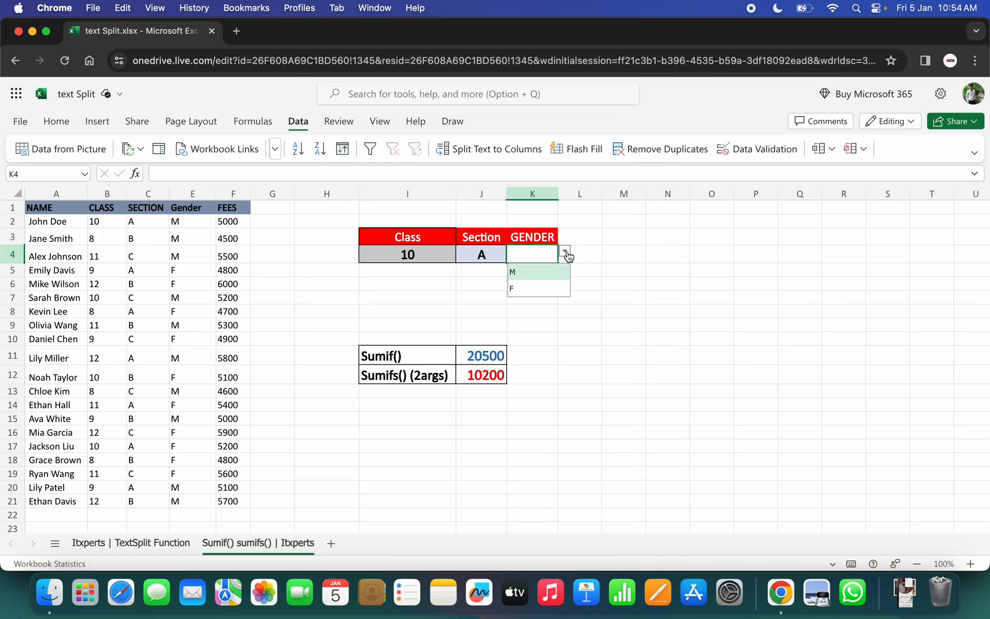
Label cell I13 as Sumifs() (3args), reusing the suggested two-argument label and changing its number to 3.
left_click(381, 395)
type("SU")
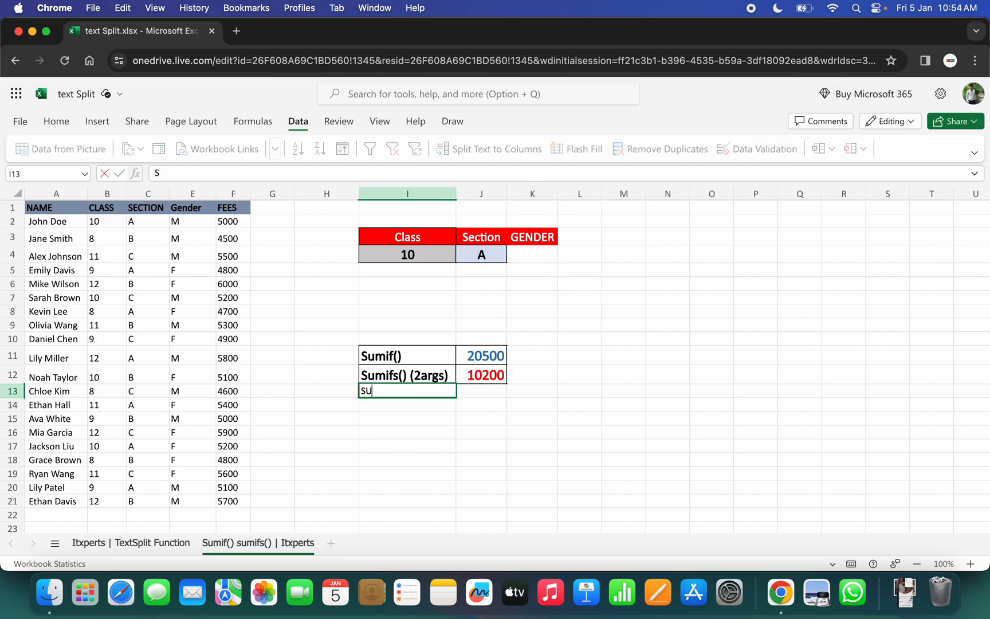
type("MIFS")
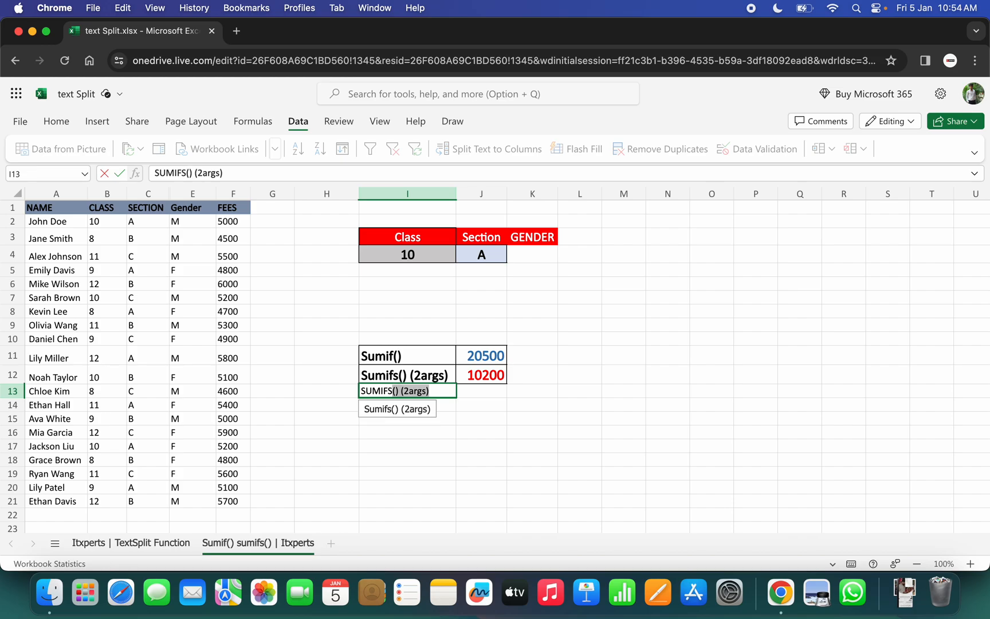
key("Return")
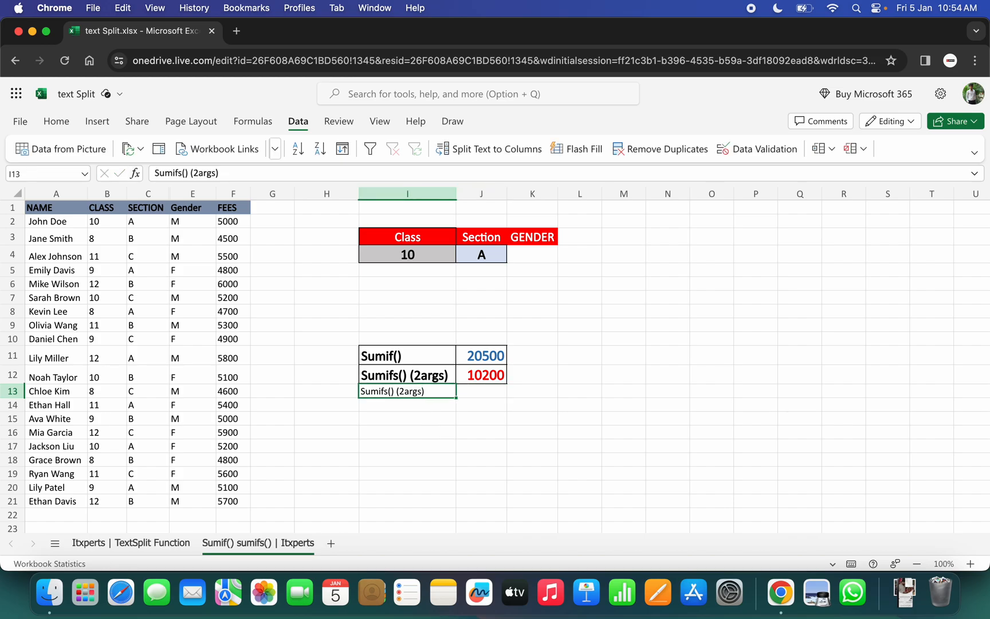
double_click(401, 390)
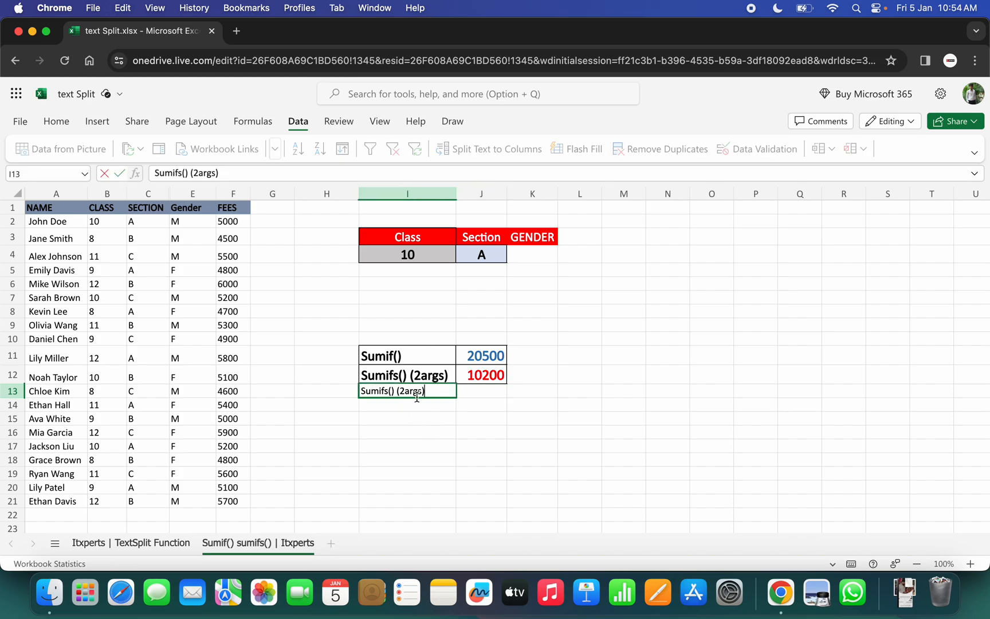
key("BackSpace")
type("3")
key("Return")
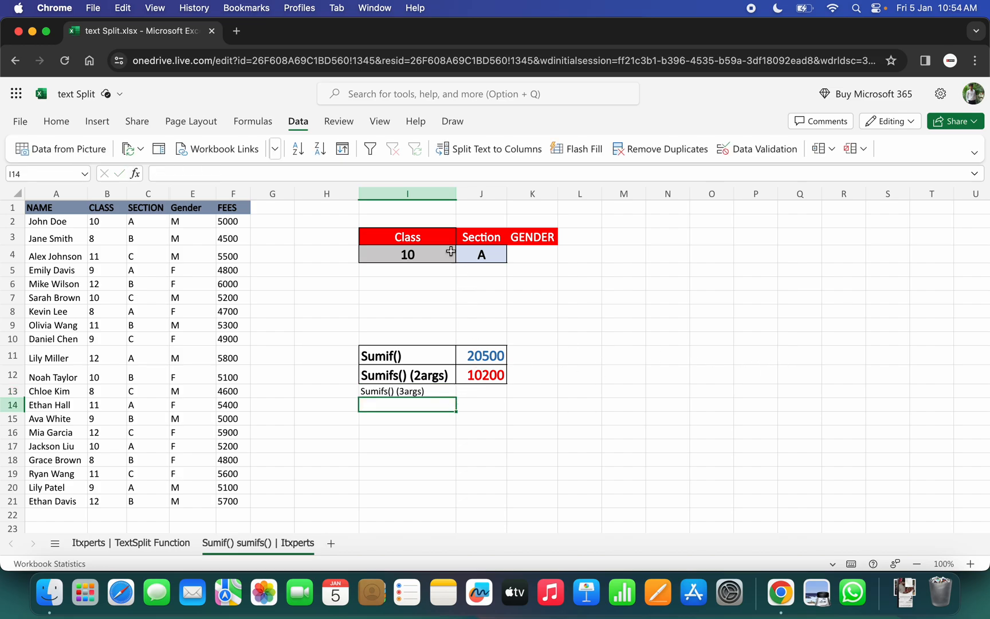
Go through the class and section selectors and choose F as the gender in K4.
left_click(391, 257)
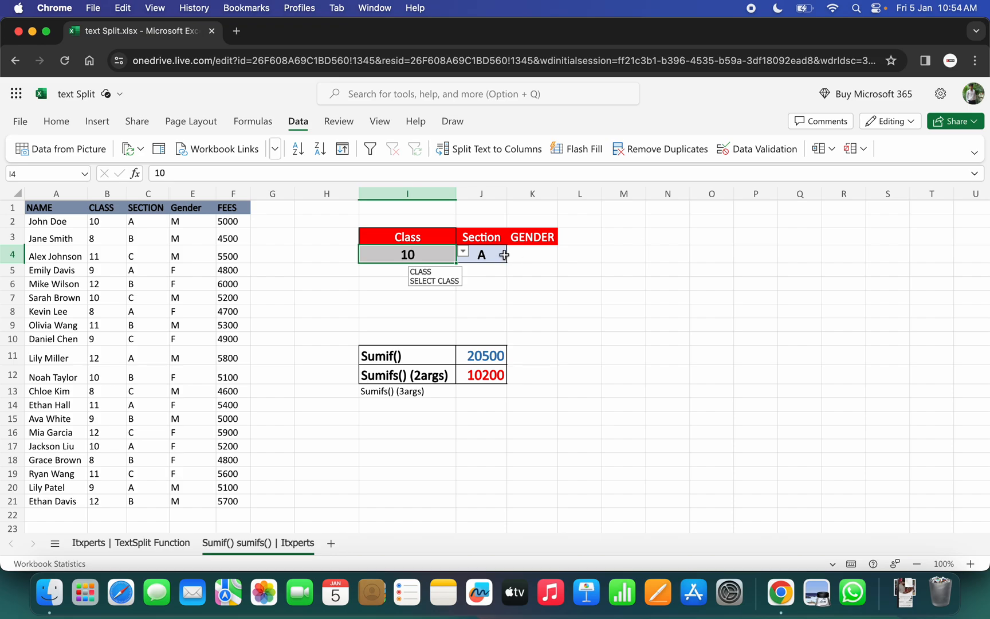
left_click(484, 255)
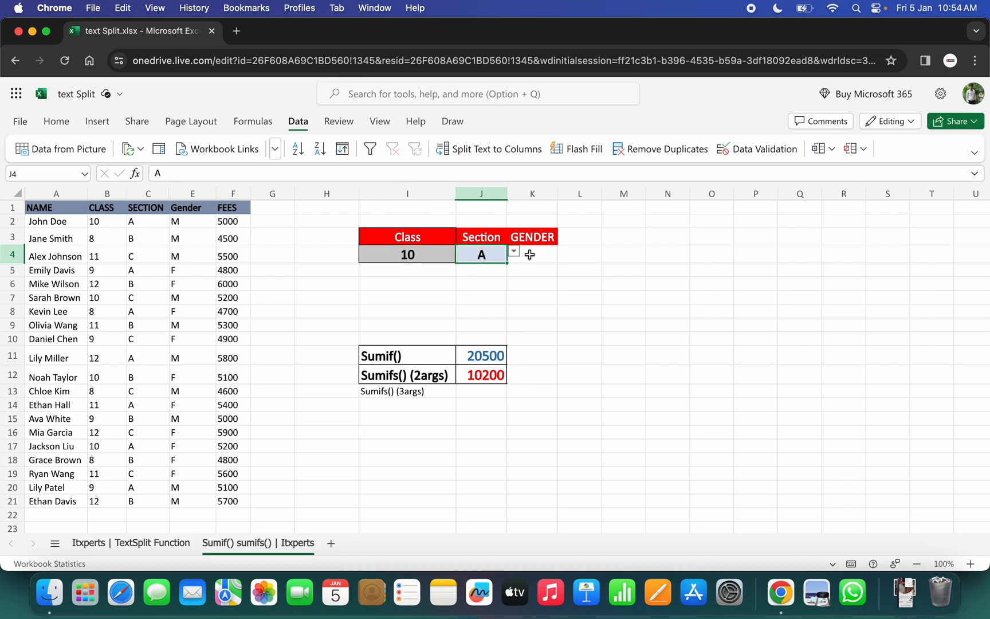
left_click(531, 255)
left_click(565, 251)
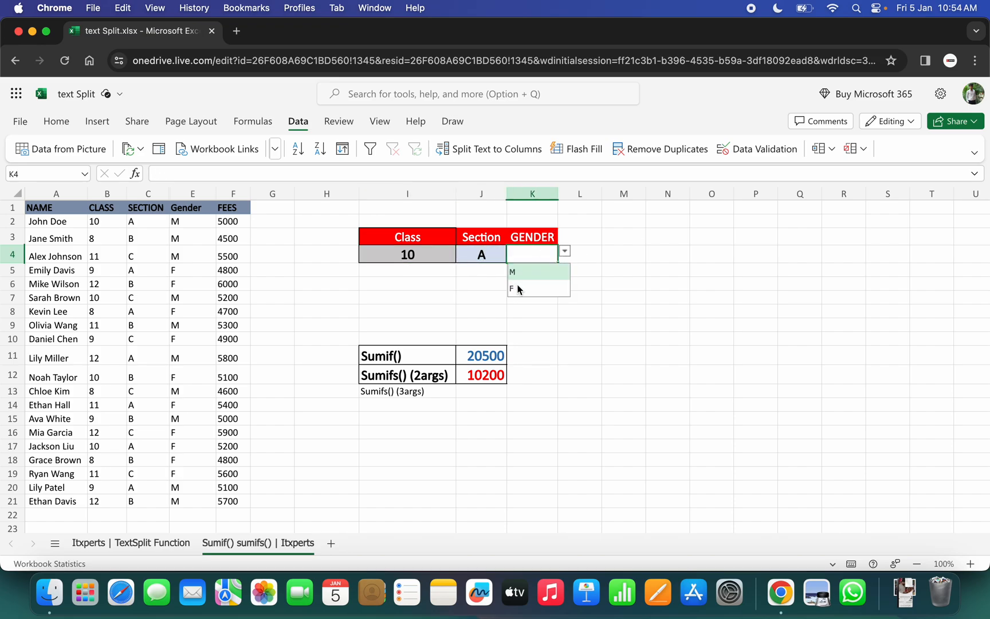
left_click(517, 289)
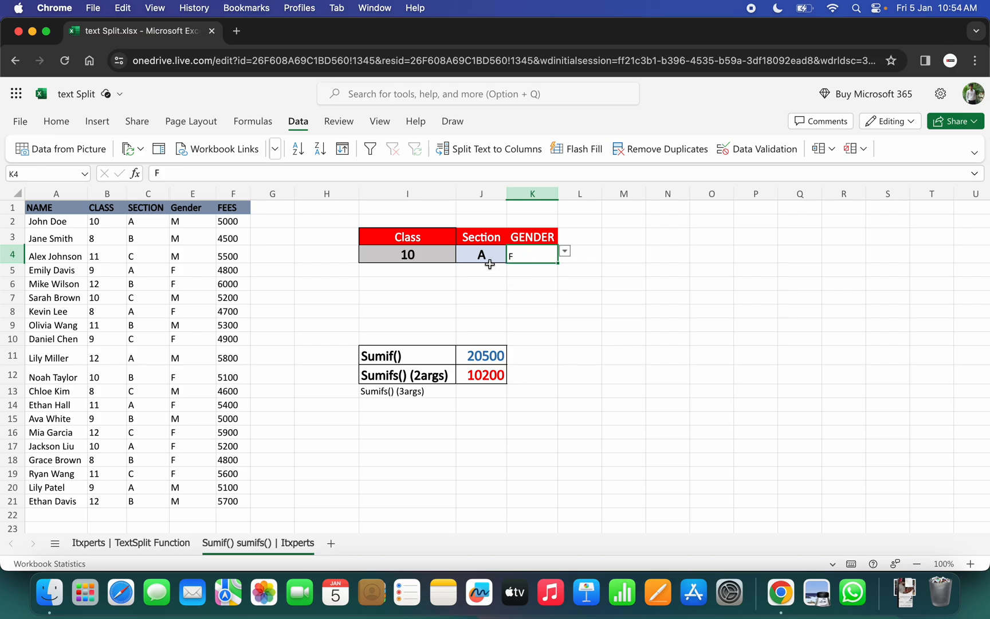
Copy the formatting of section cell J4 onto gender cell K4 with Format Painter.
left_click(477, 256)
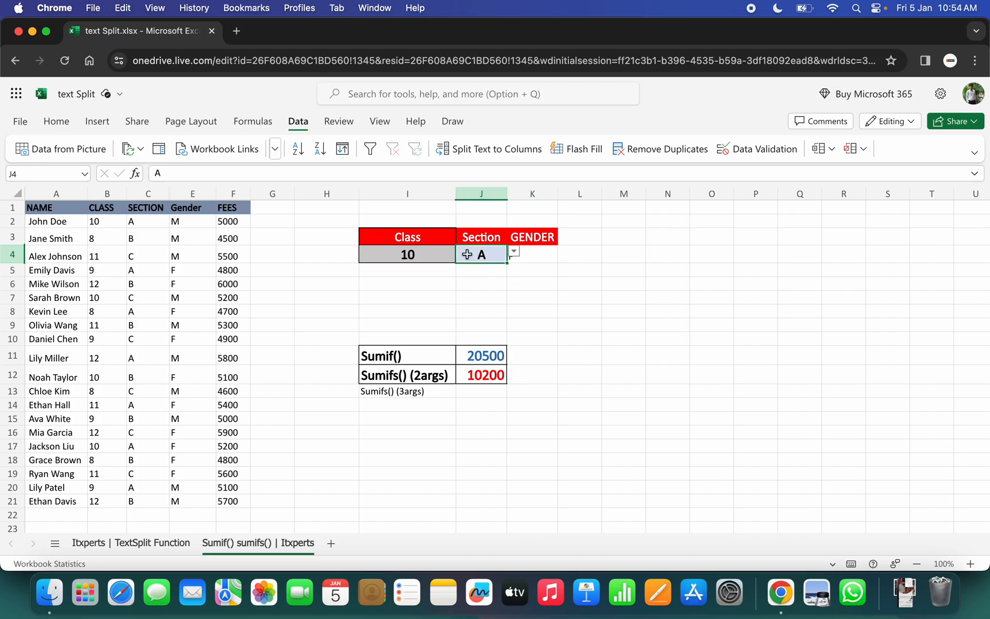
left_click(57, 121)
left_click(92, 149)
left_click(532, 252)
Copy the formatting of label I12 onto the Sumifs() (3args) label in I13.
left_click(397, 376)
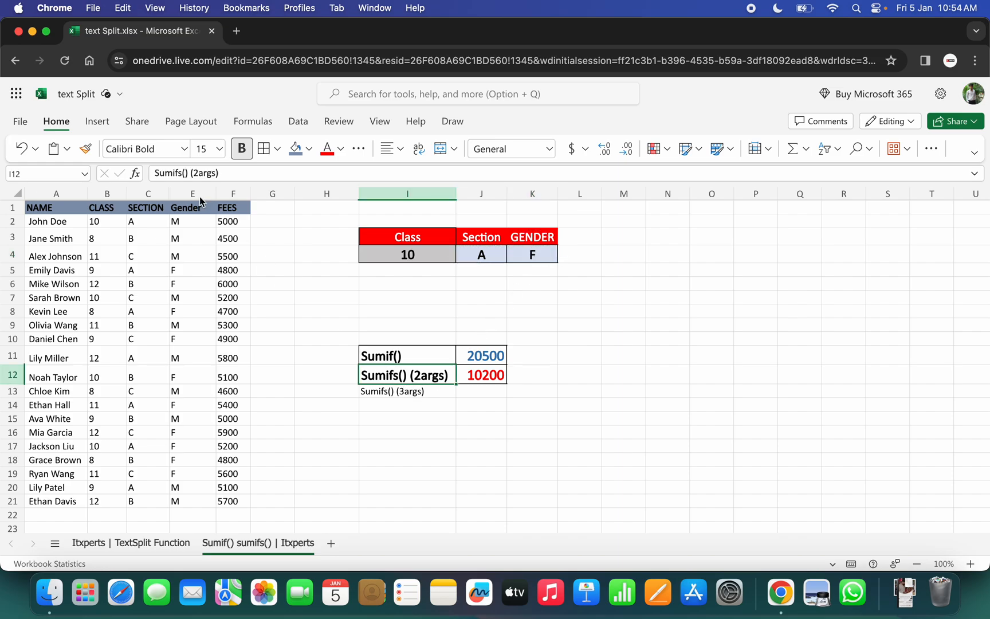
left_click(86, 148)
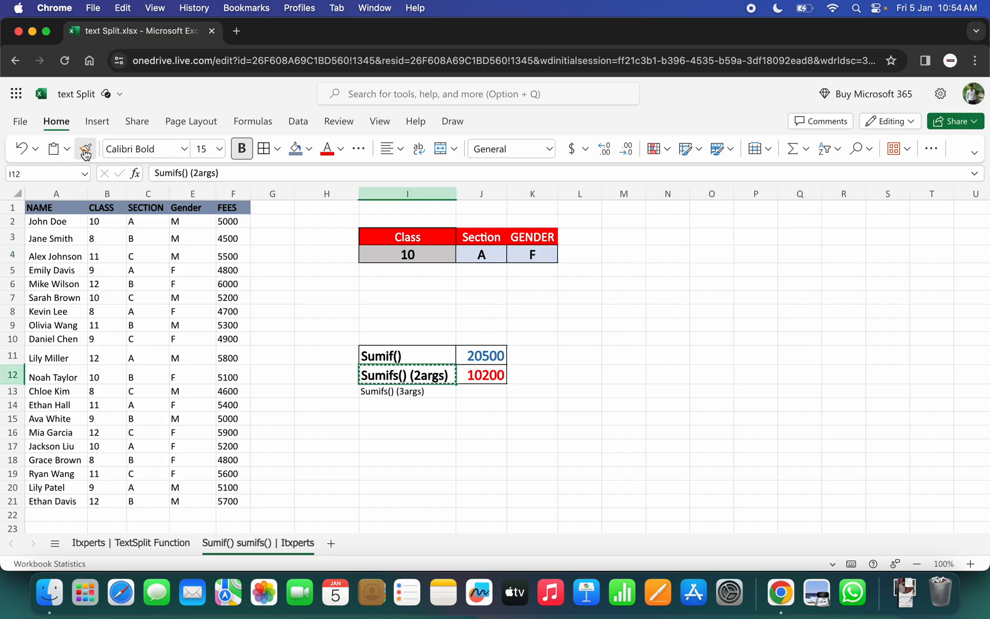
left_click(389, 392)
Copy the formatting of J12 onto J13 and set J13's font color to the standard green.
left_click(486, 375)
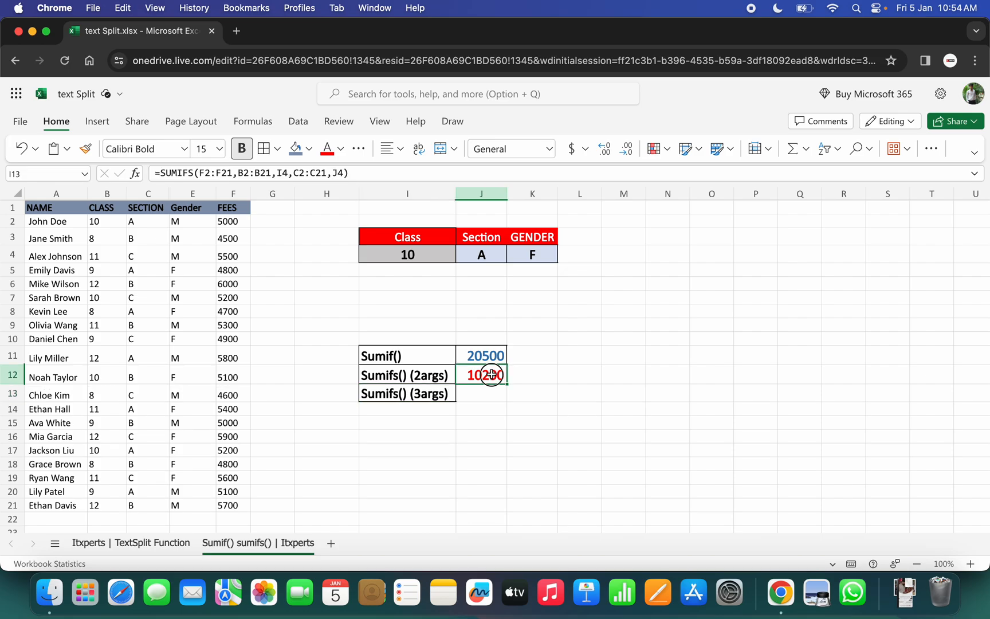
left_click(86, 149)
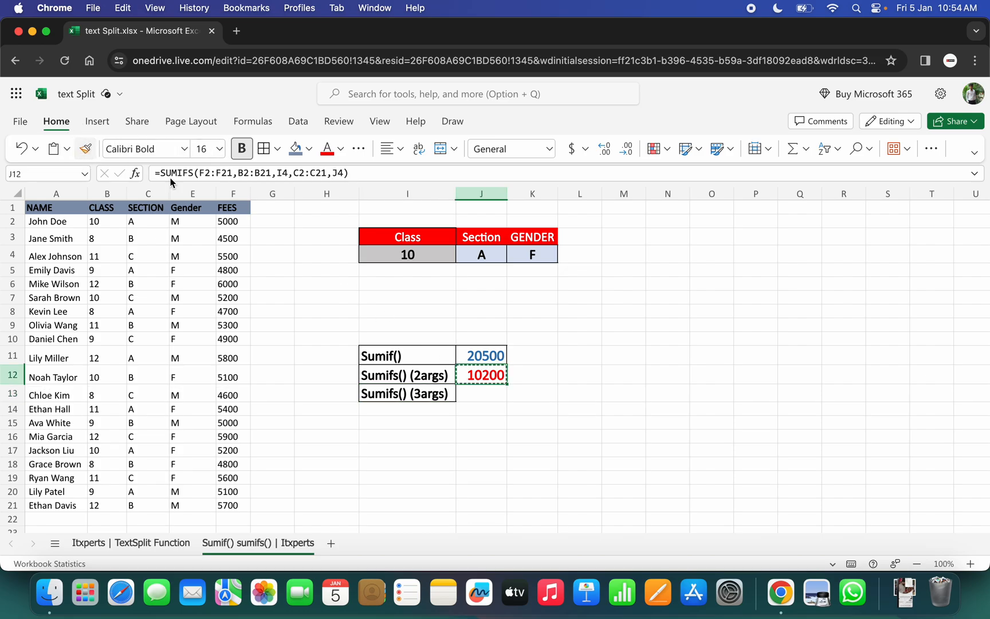
left_click(478, 394)
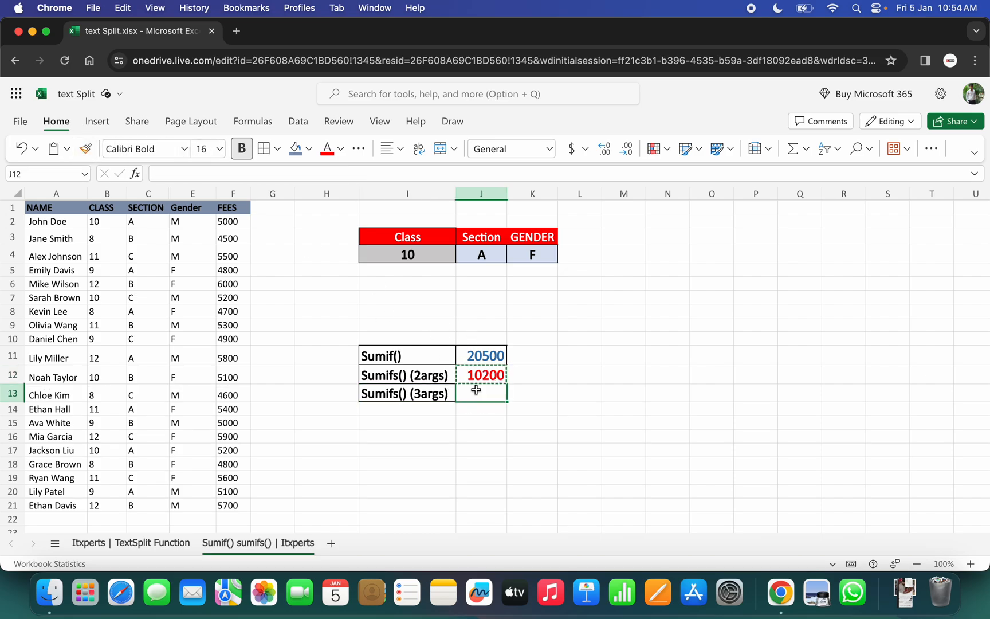
left_click(340, 149)
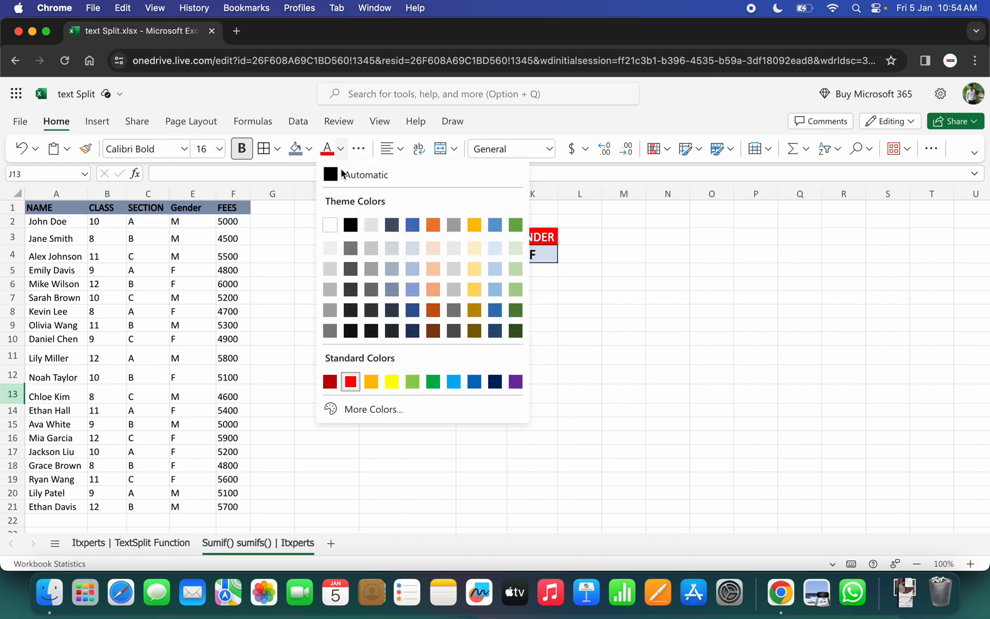
left_click(433, 381)
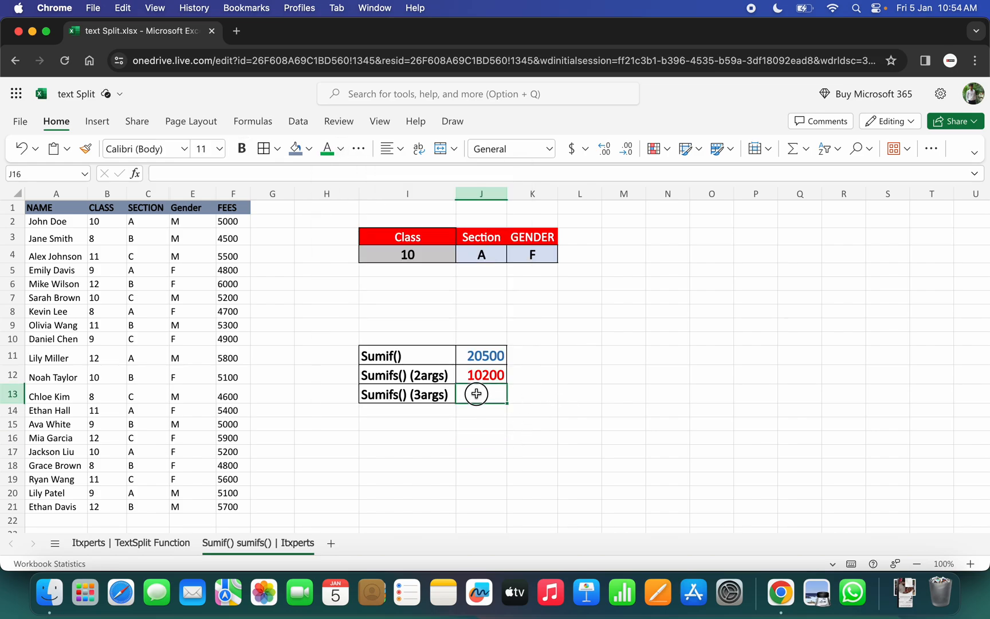
Start a SUMIFS formula in J13 with sum range F2:F21 and class range B2:B21 matched to I4.
type("=")
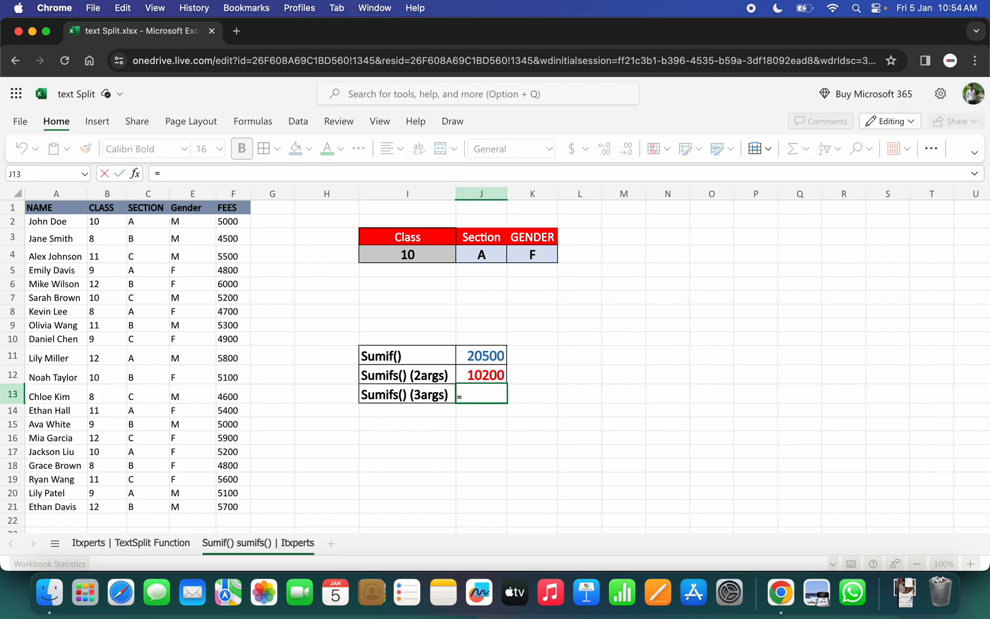
type("SUMIF")
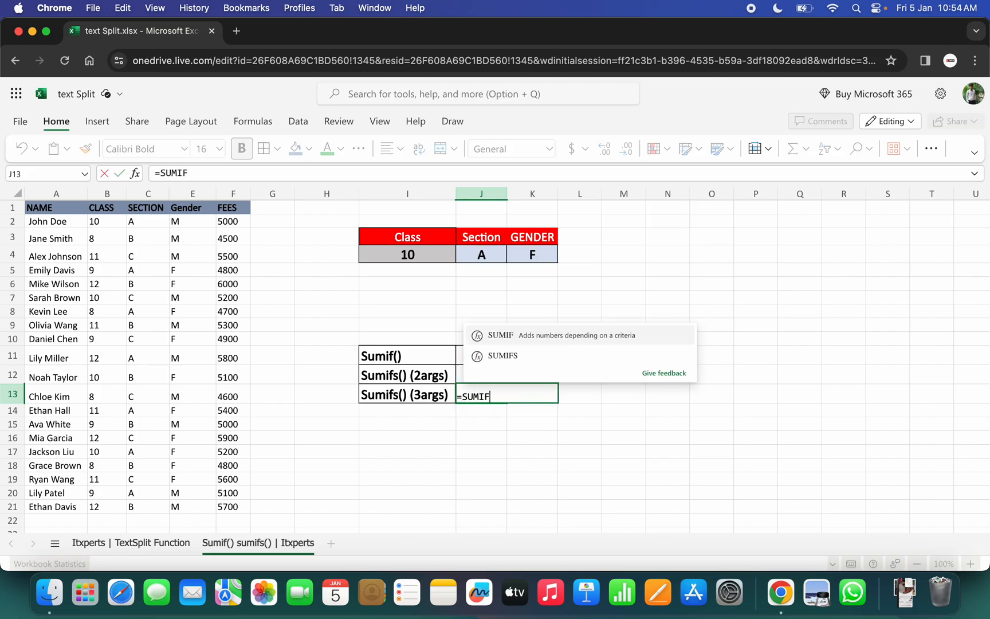
type("S(")
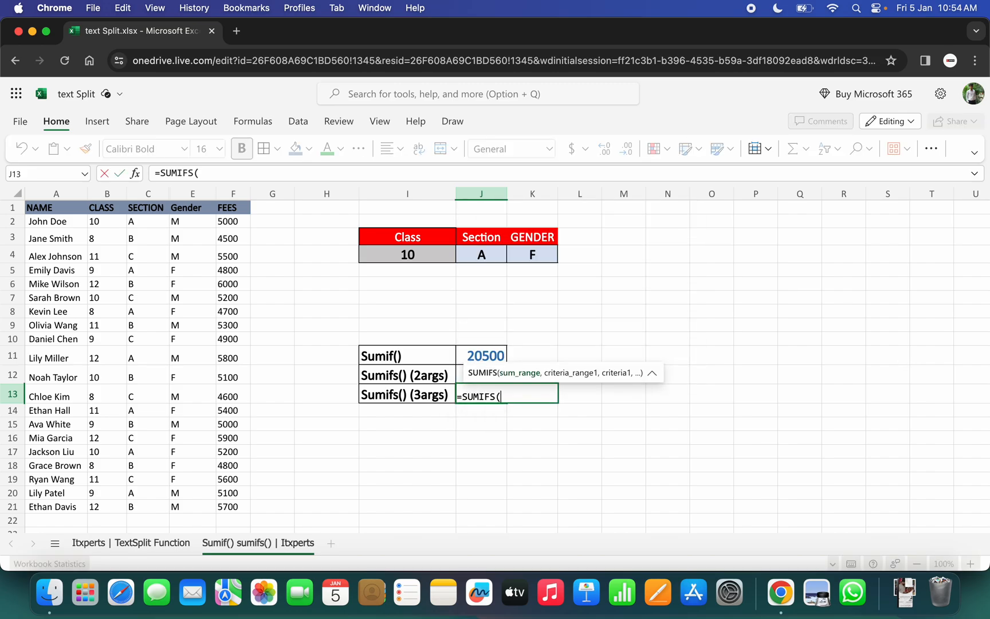
left_click_drag(229, 221, 231, 506)
type(",")
key("Caps_Lock")
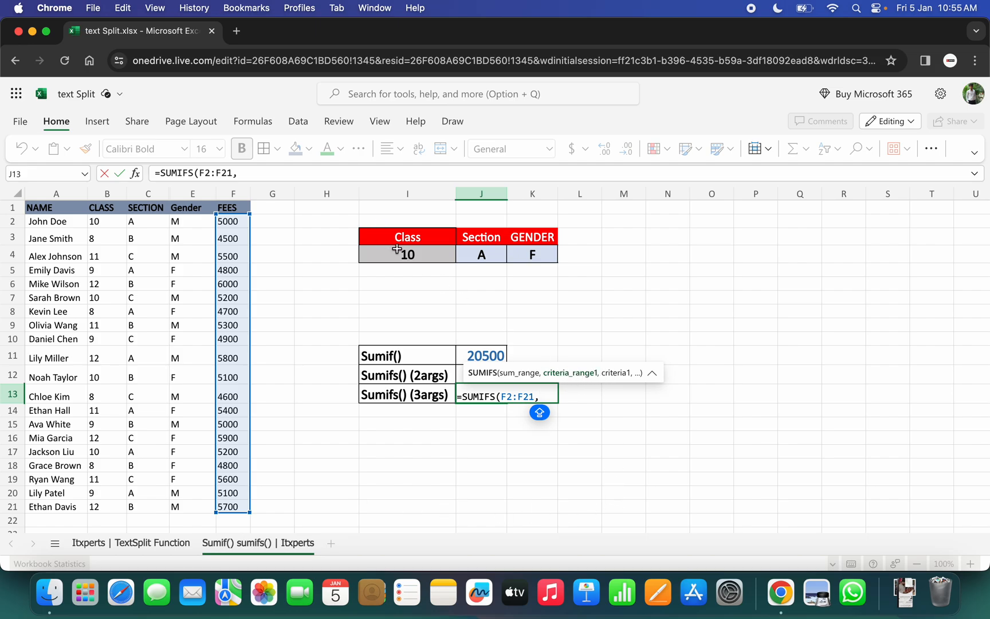
left_click_drag(102, 221, 100, 509)
type(",")
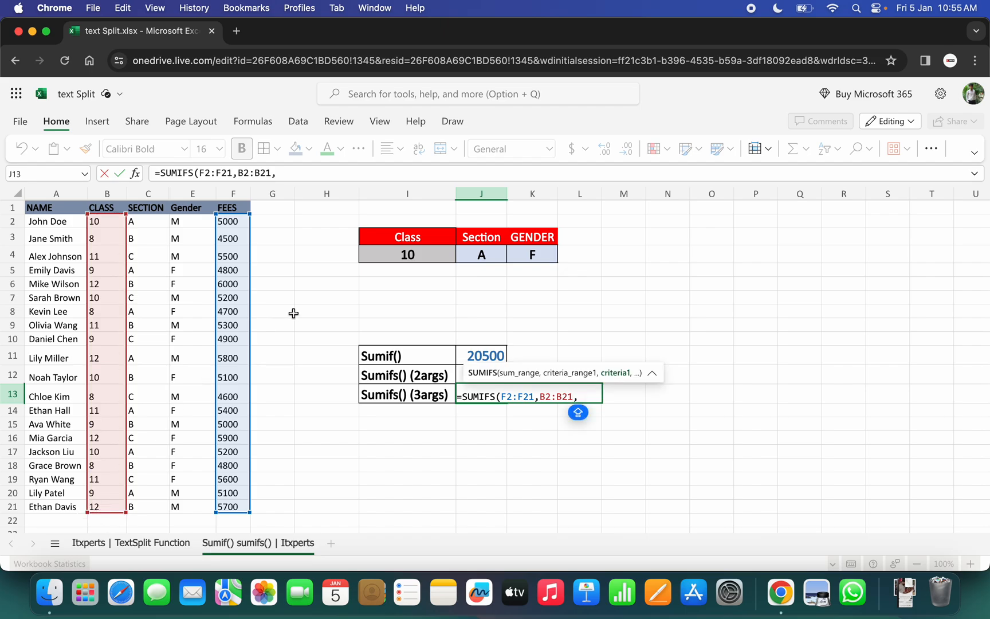
left_click(391, 255)
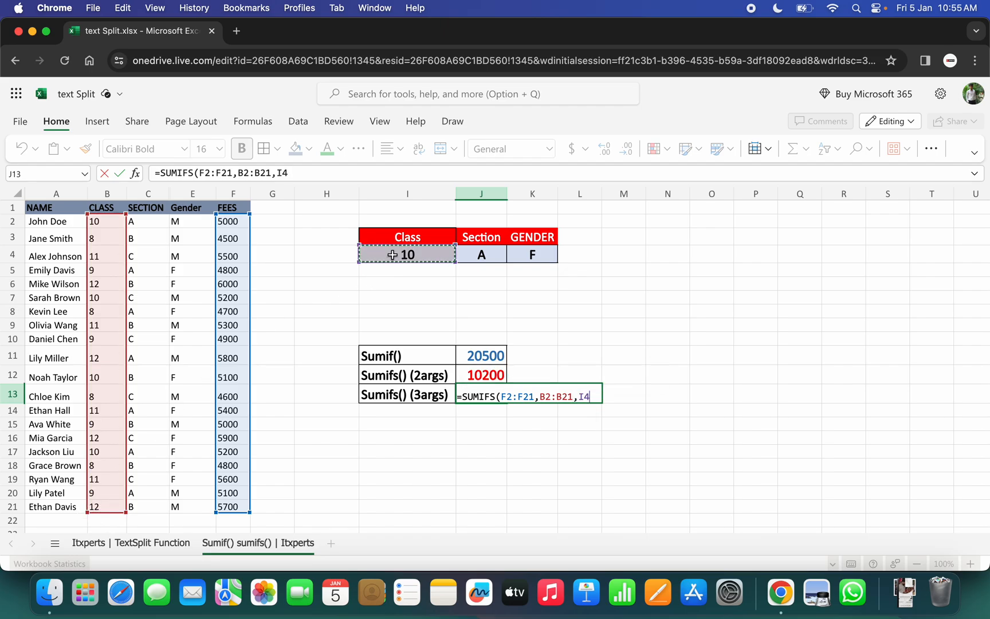
type(",")
key("Caps_Lock")
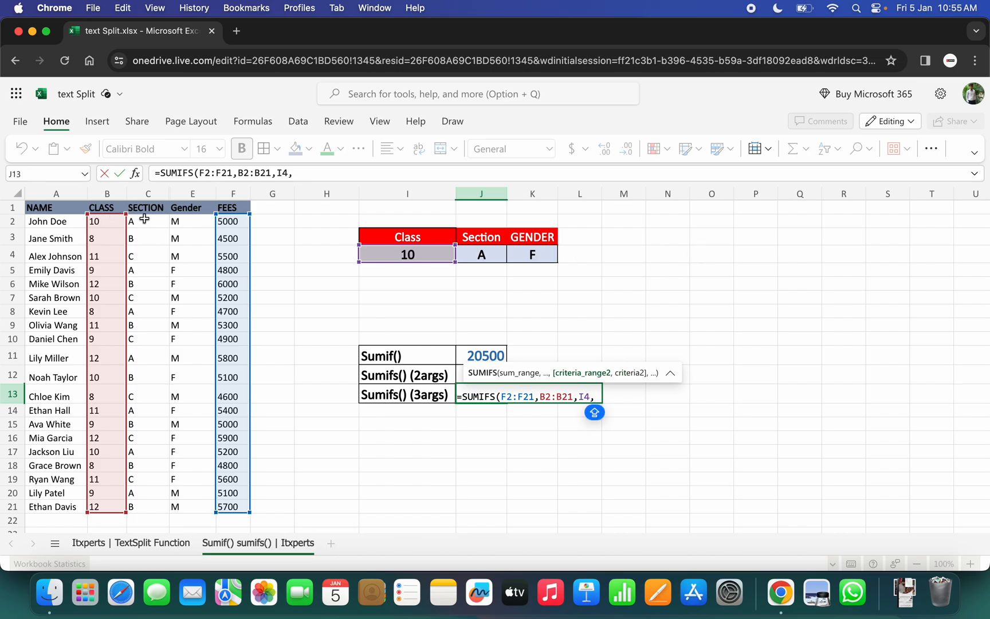
Add the section criterion to the J13 formula, matching range C2:C21 to J4.
left_click_drag(145, 221, 142, 500)
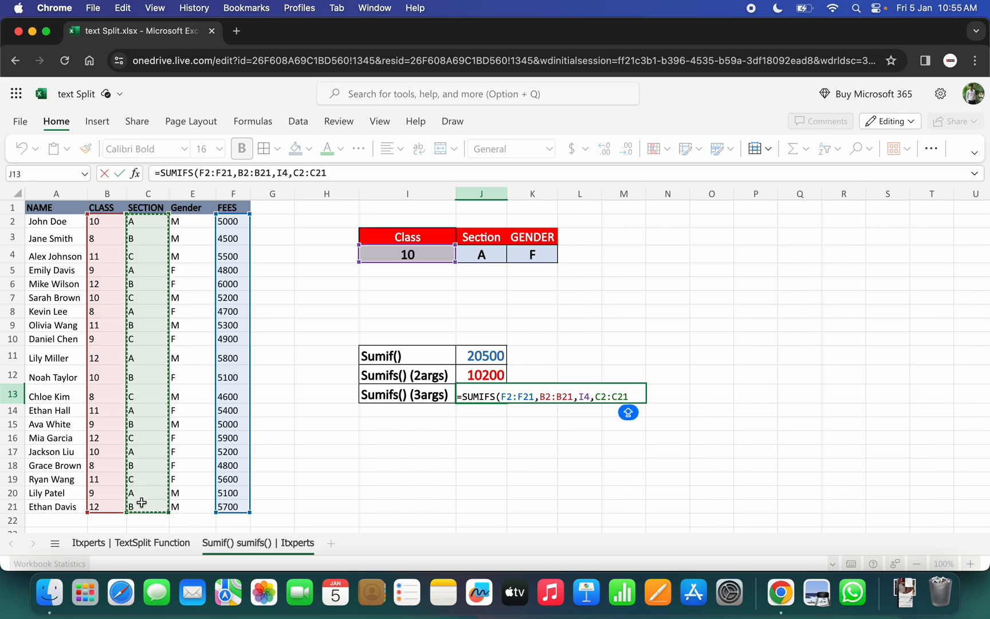
type(",")
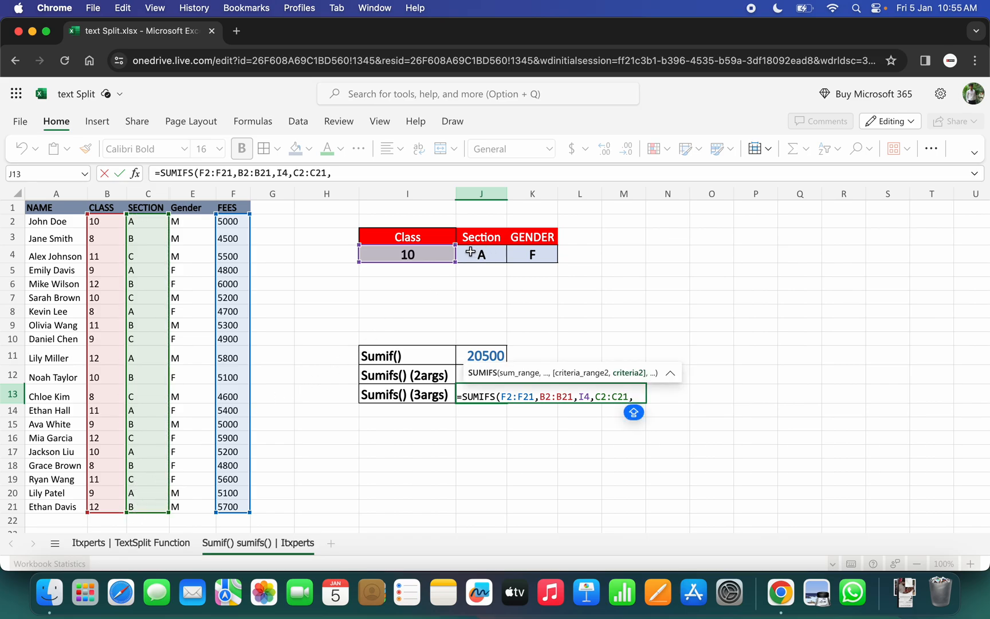
left_click(471, 252)
type(",")
key("Caps_Lock")
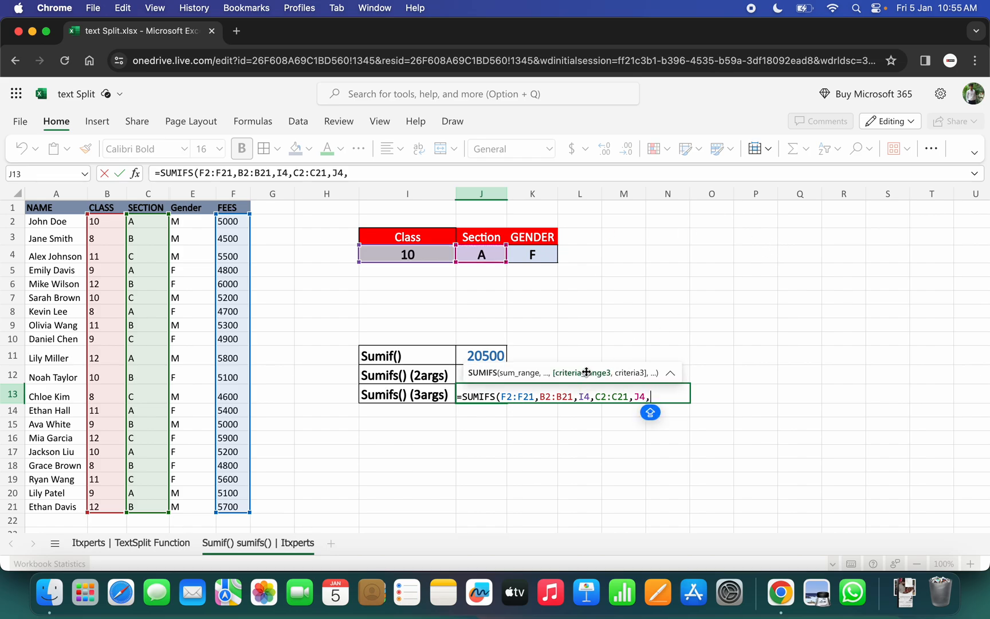
Complete the J13 formula with gender range E2:E21 matched to K4, and check the total against row 17.
left_click_drag(190, 221, 194, 503)
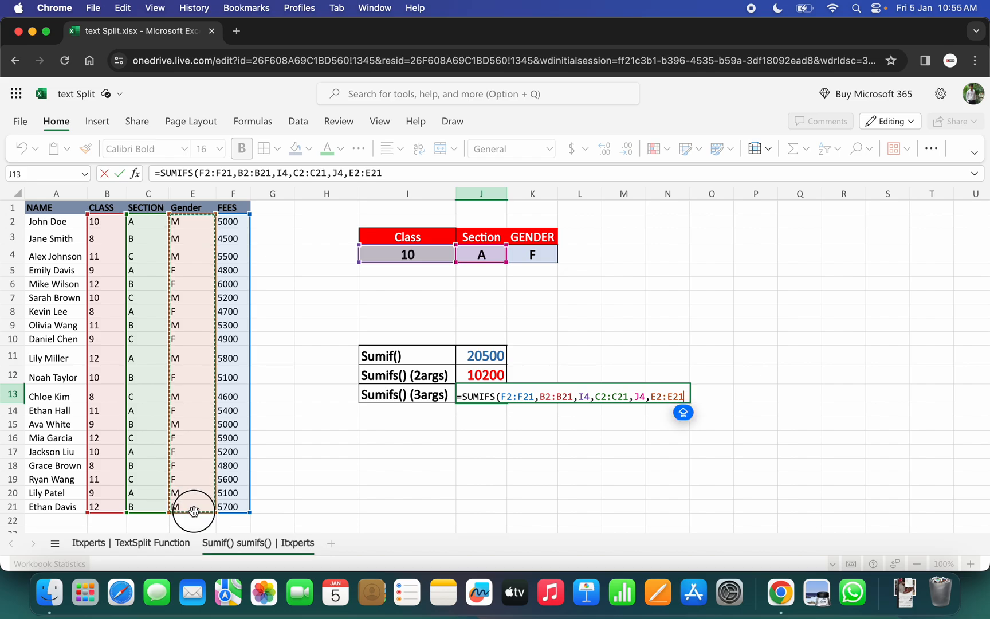
type(",")
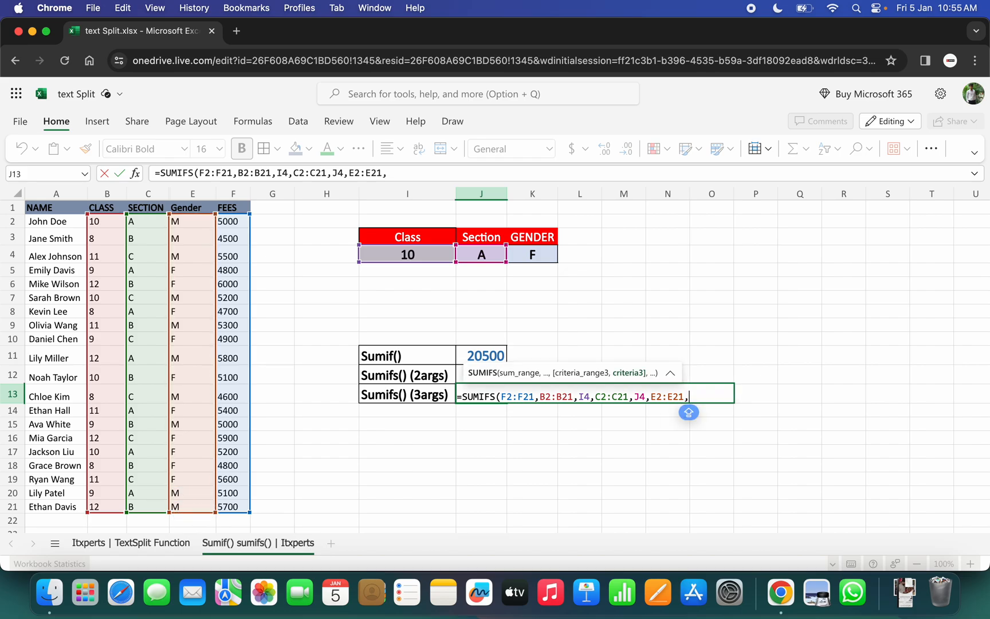
left_click(527, 255)
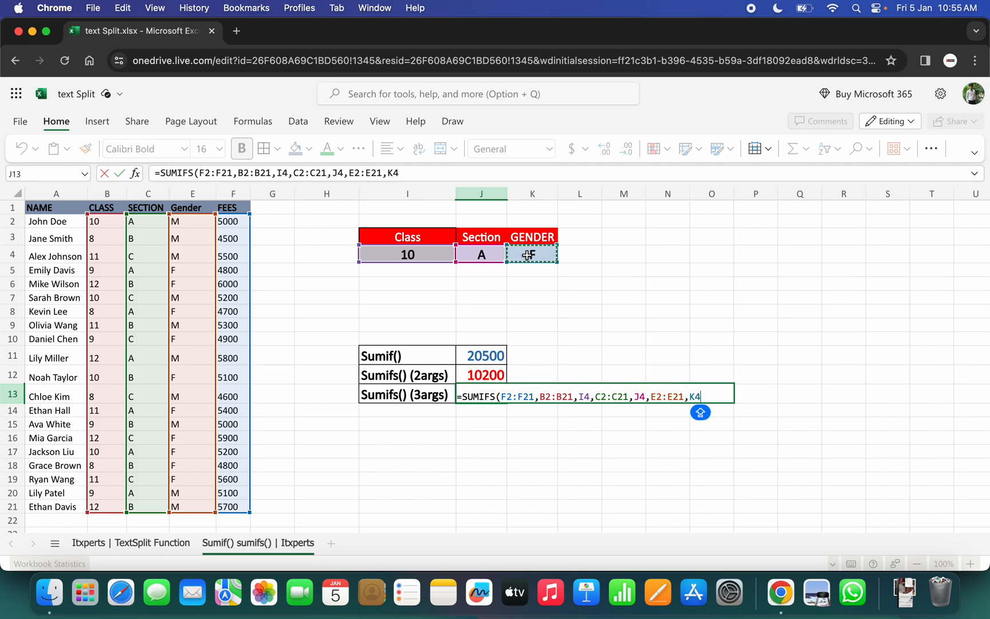
type(")")
key("Return")
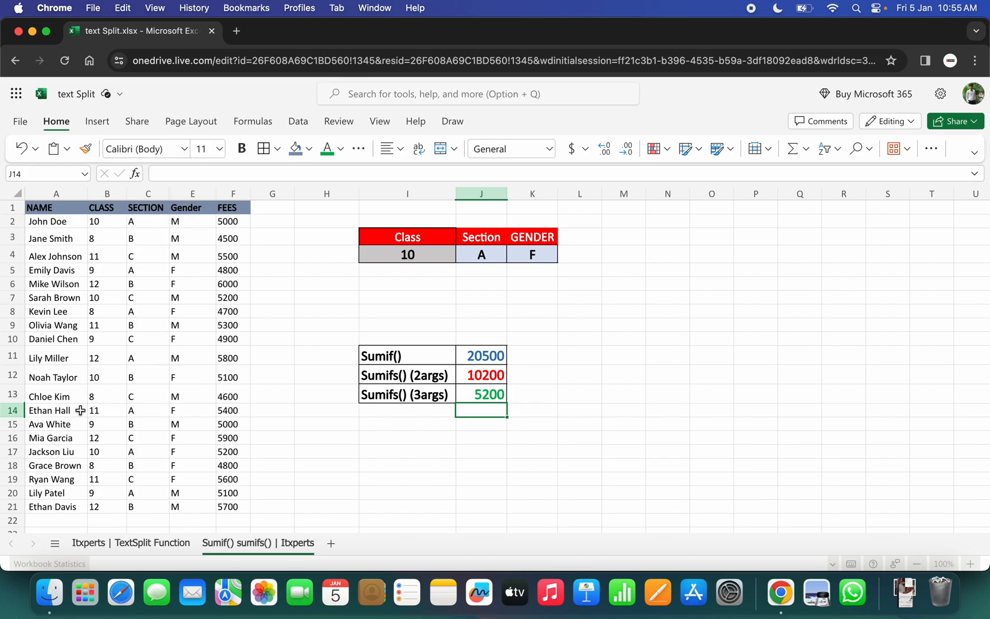
left_click(182, 452)
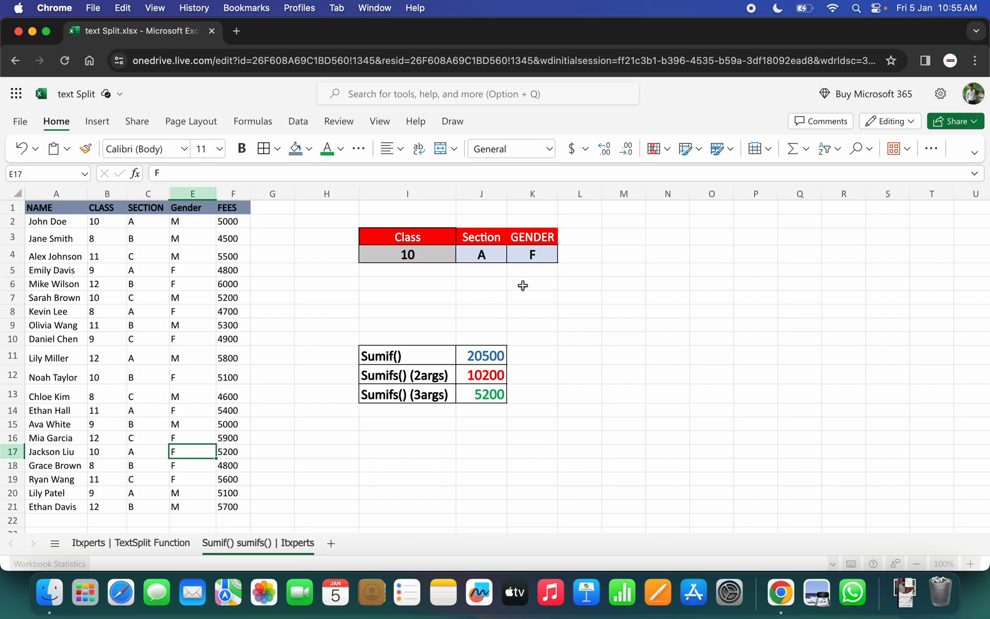
Choose M as the gender criterion in K4 and 8 as the class criterion in I4.
left_click(411, 254)
left_click(555, 256)
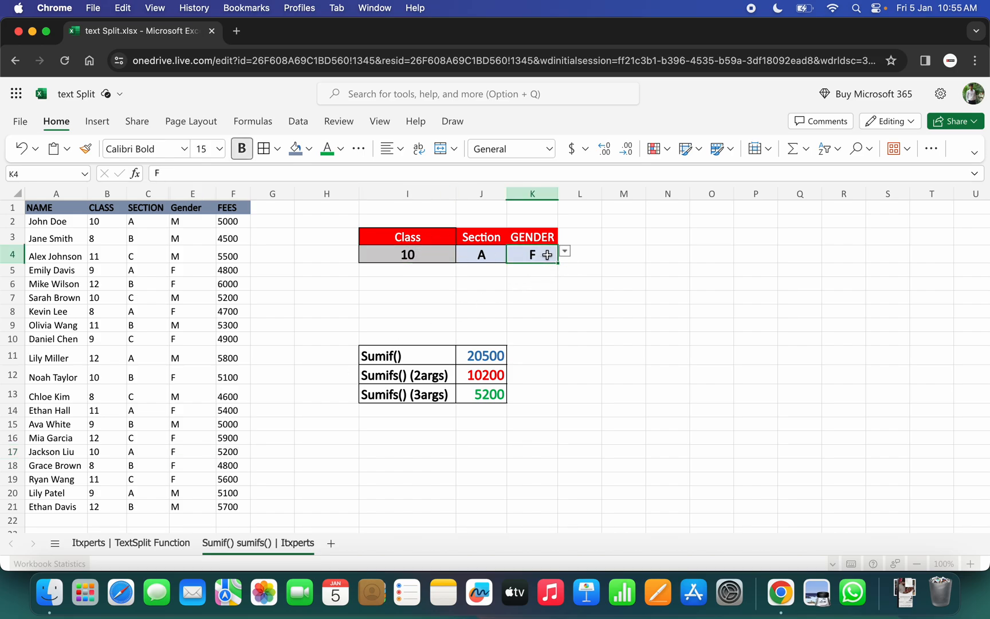
left_click(564, 251)
left_click(521, 271)
left_click(450, 259)
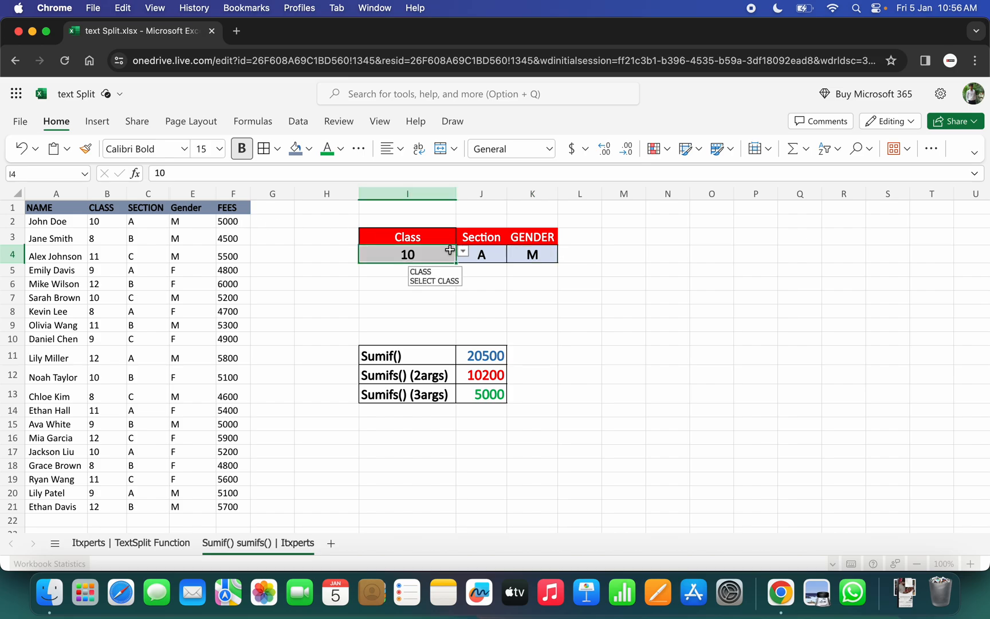
left_click(463, 252)
left_click(372, 273)
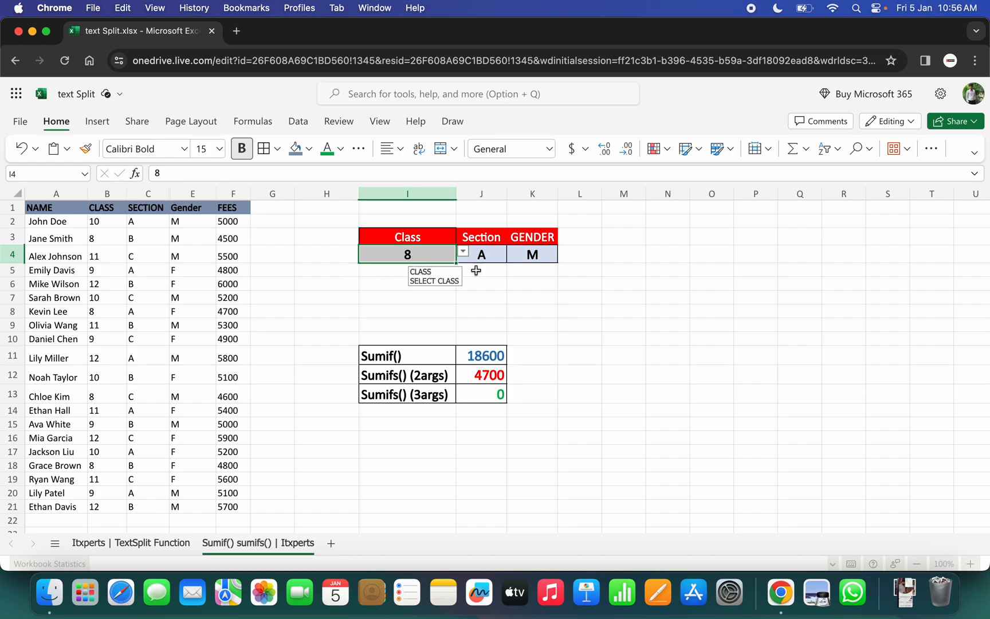
Compare the gender criterion in K4 with the gender in row 8, and check the three-criteria total in J13.
left_click(539, 254)
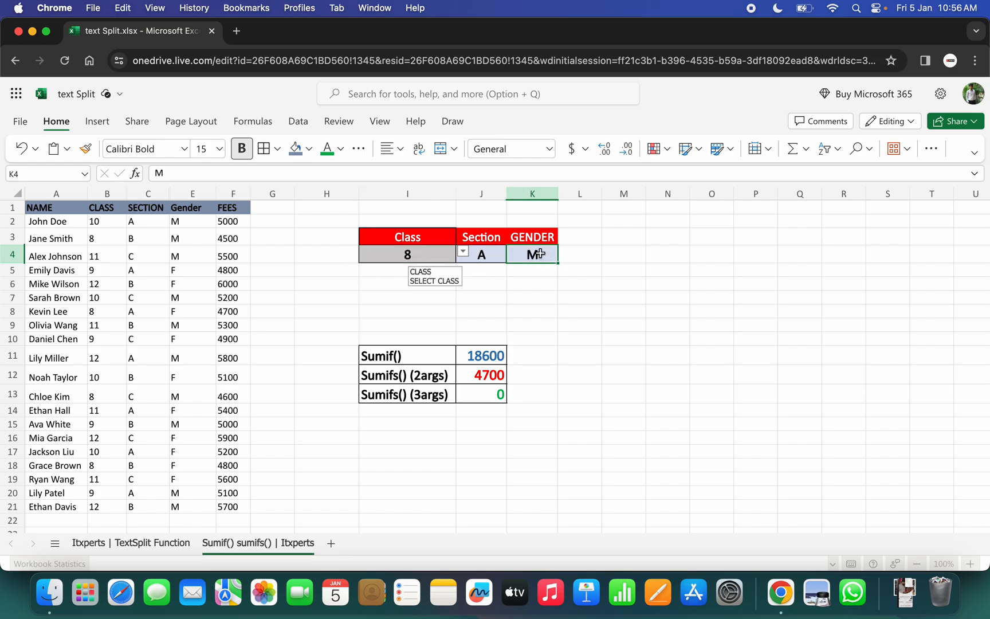
left_click(170, 312)
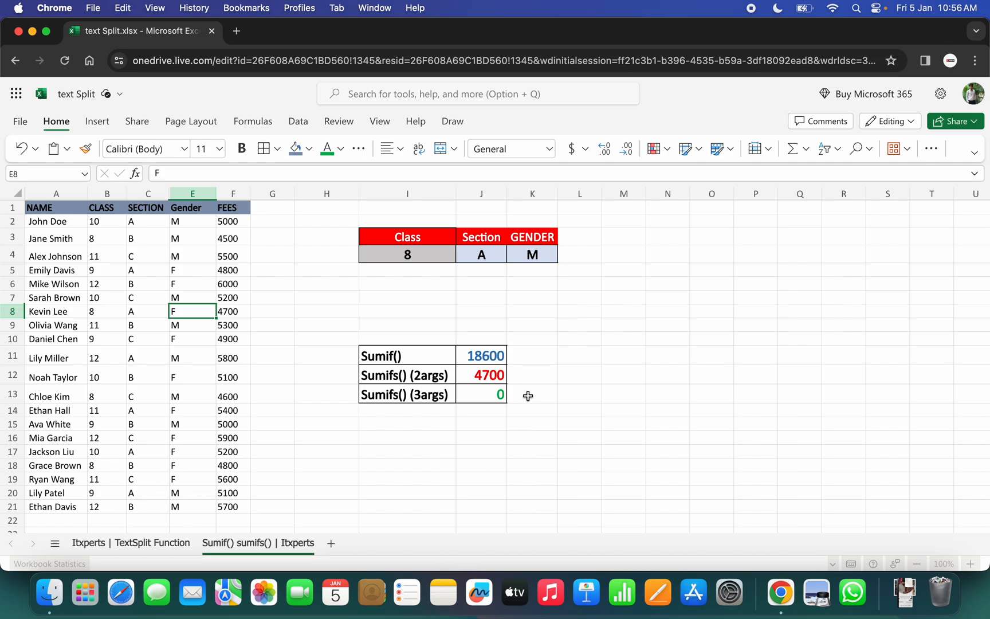
left_click(479, 397)
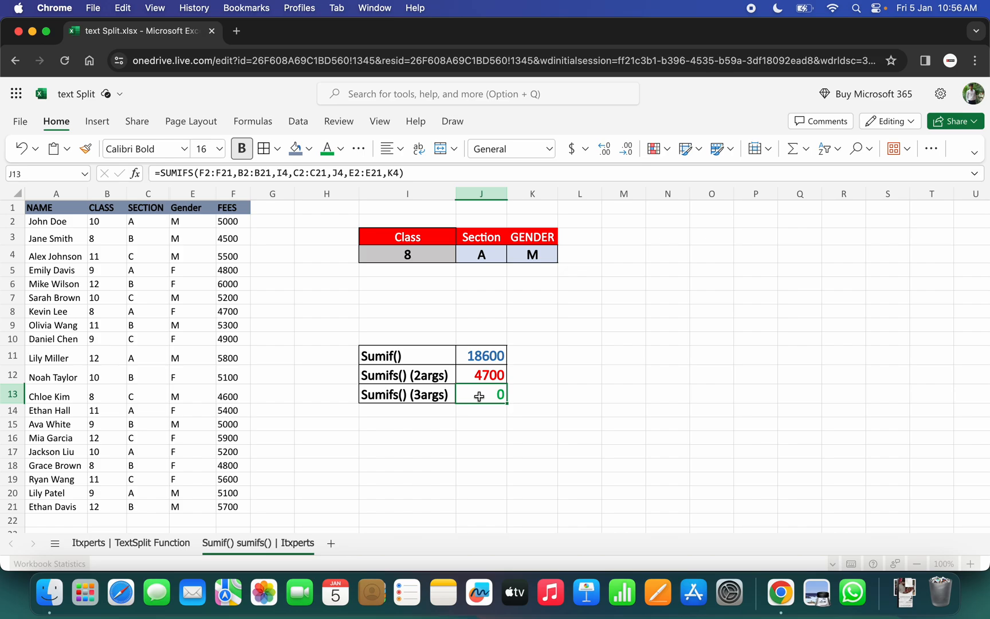